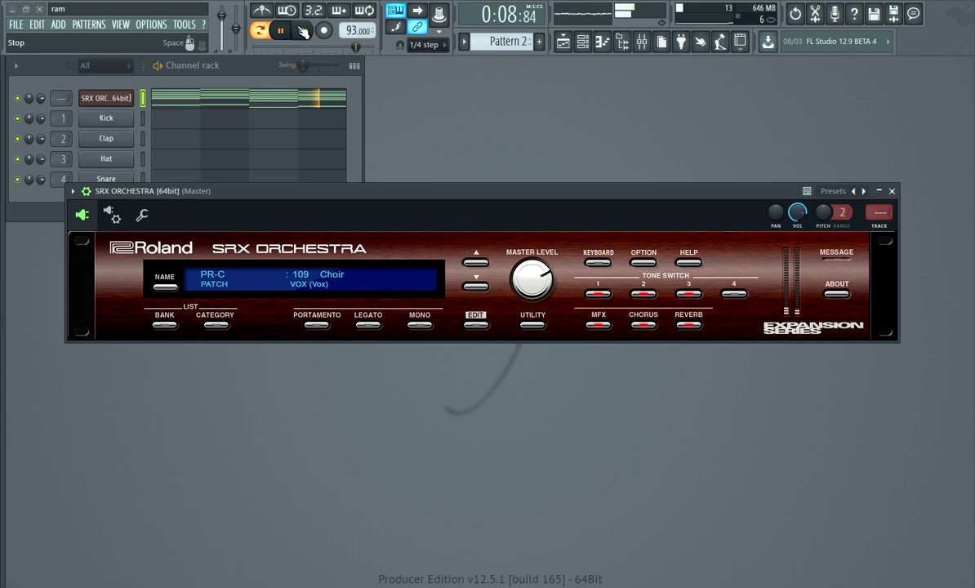
- Stop playback, switch SRX Orchestra to the PR-C choir patch 110 StChrMm/Ah S and audition it with Pattern 2
left_click(302, 30)
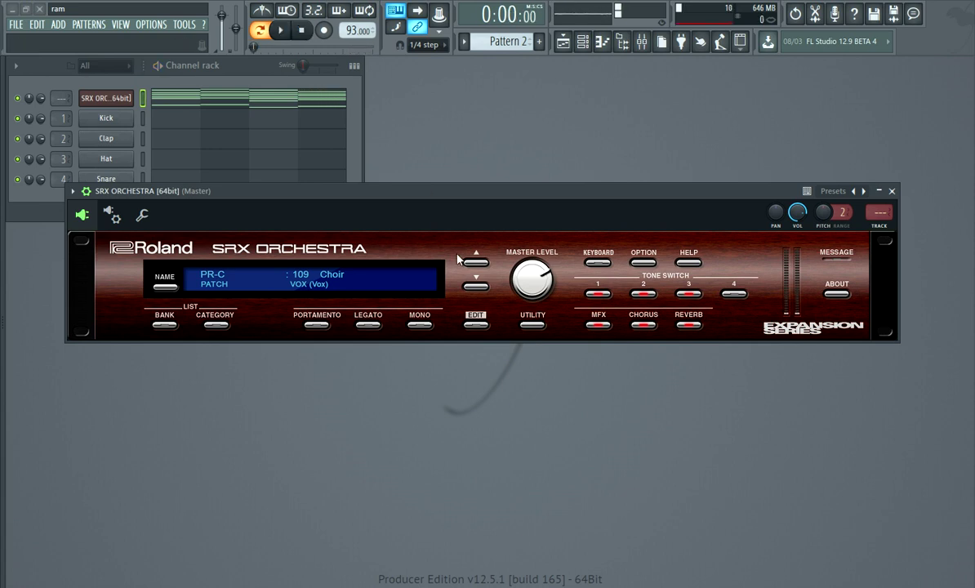
left_click(476, 286)
left_click(281, 33)
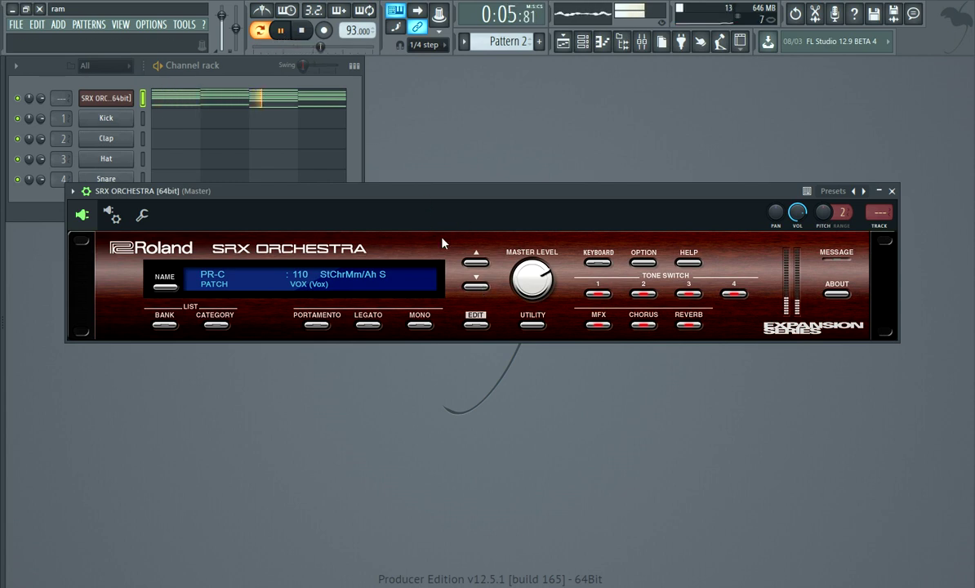
left_click(300, 31)
- Audition the PR-C vocal patches 111 Mmms & Aaahs and 112 Close Mouths with Pattern 2
left_click(481, 292)
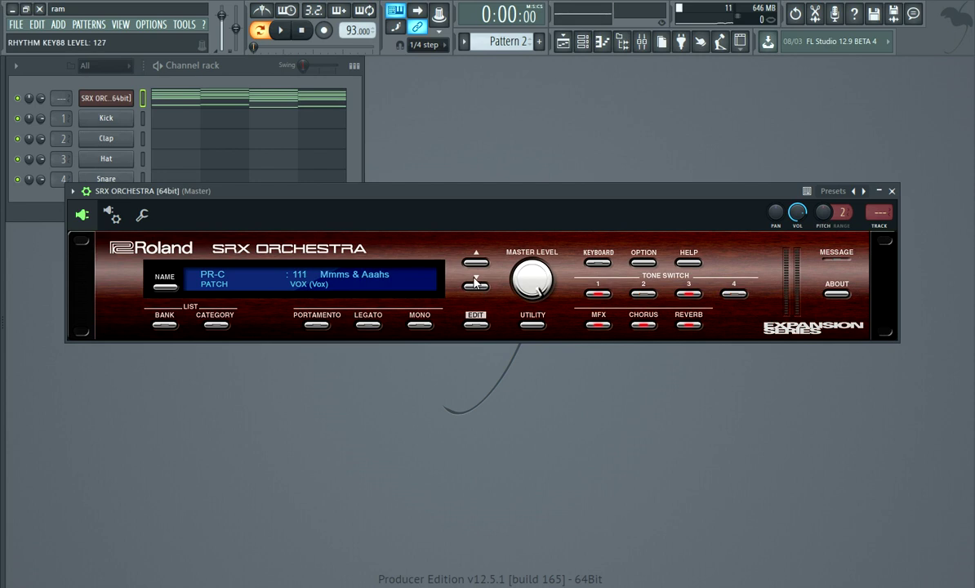
left_click(281, 32)
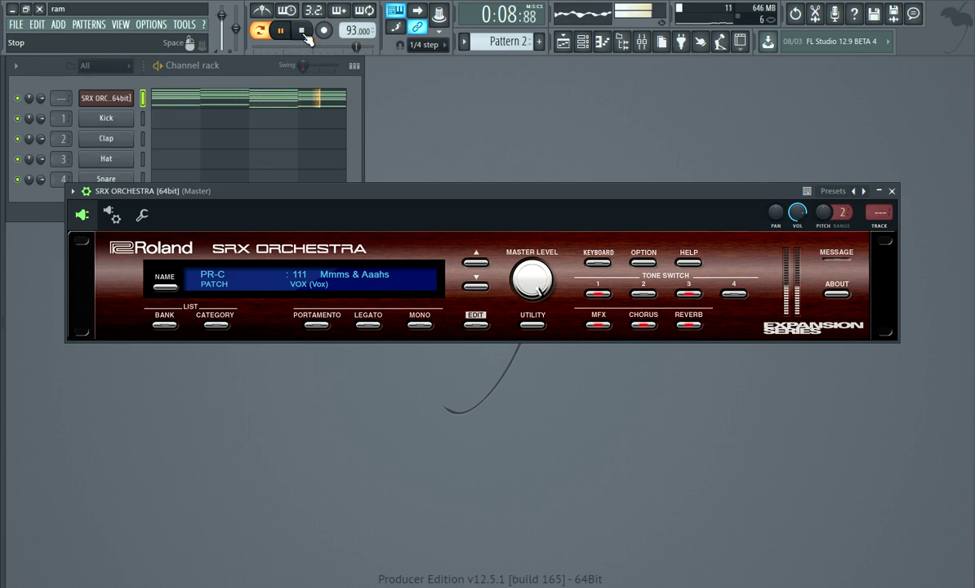
left_click(304, 32)
left_click(474, 288)
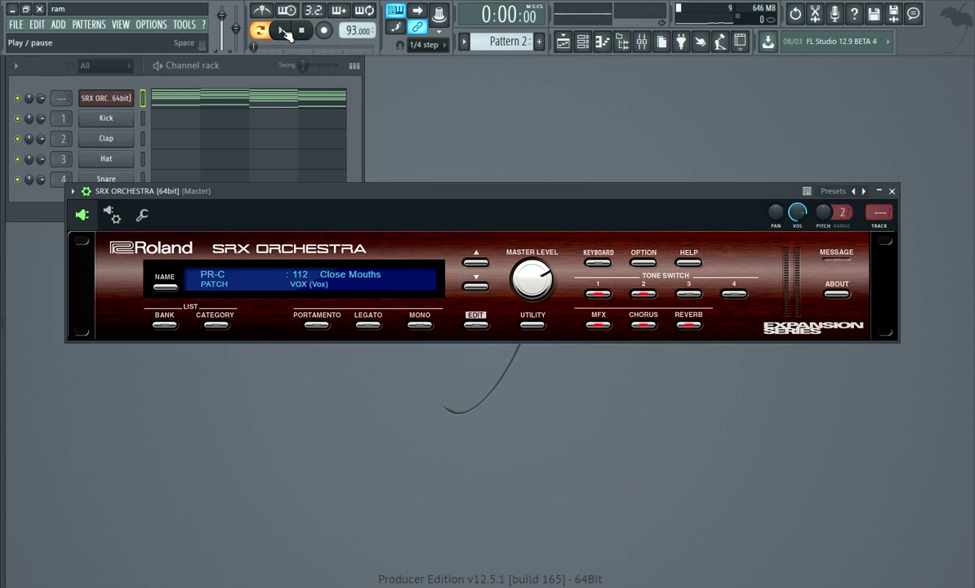
left_click(283, 31)
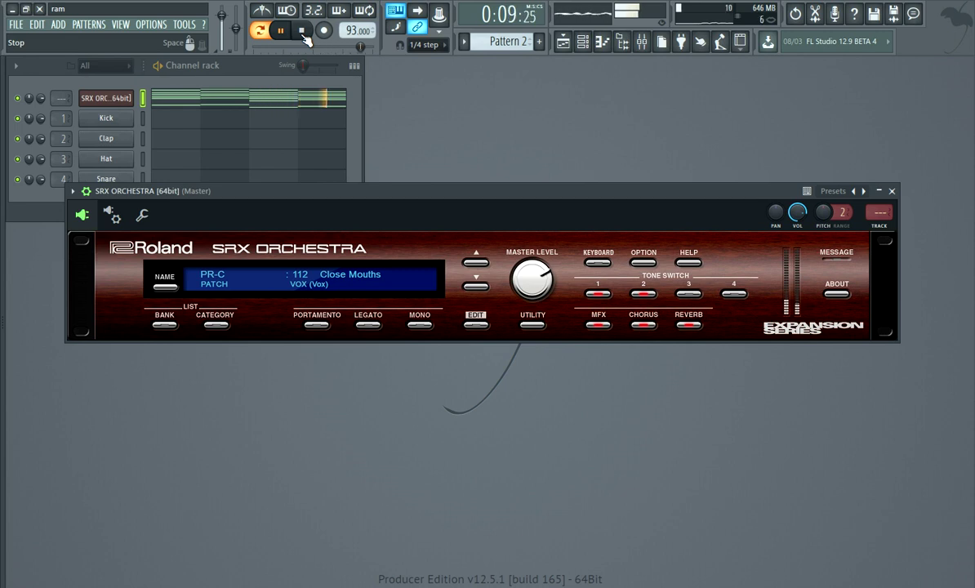
left_click(302, 32)
- Load the PR-A strings patch 001 WarmVlns SRX and audition it with Pattern 2
left_click(476, 287)
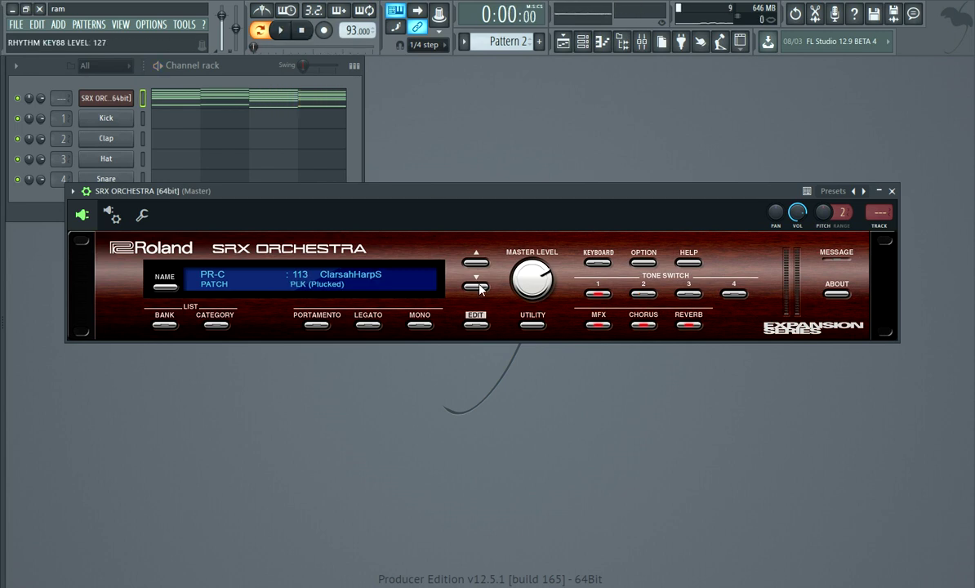
left_click(298, 274)
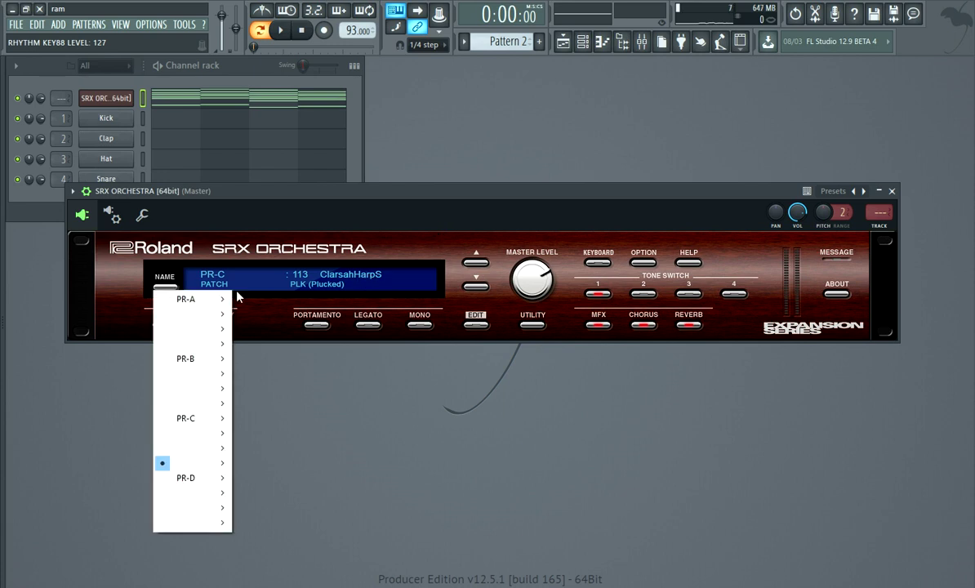
mouse_move(187, 300)
left_click(274, 133)
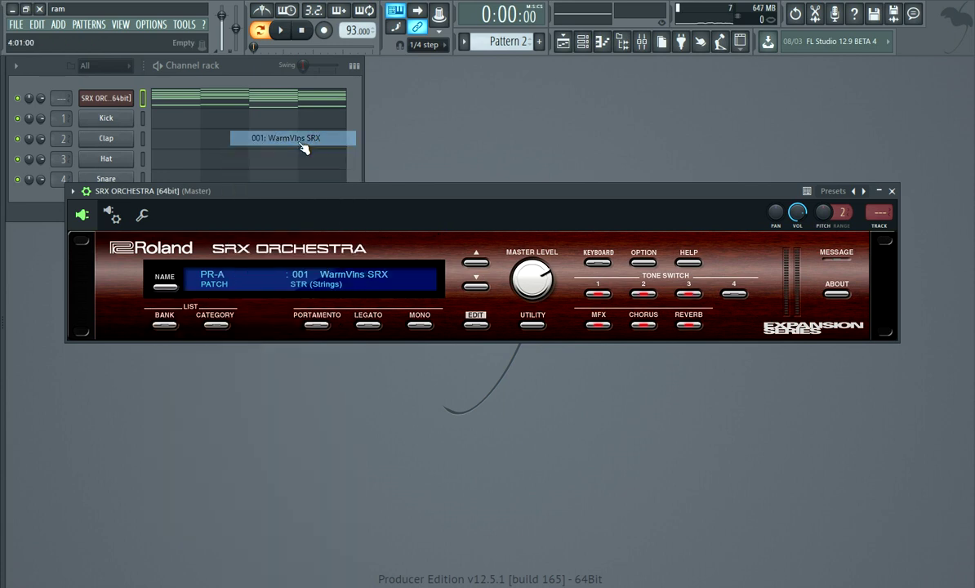
left_click(280, 30)
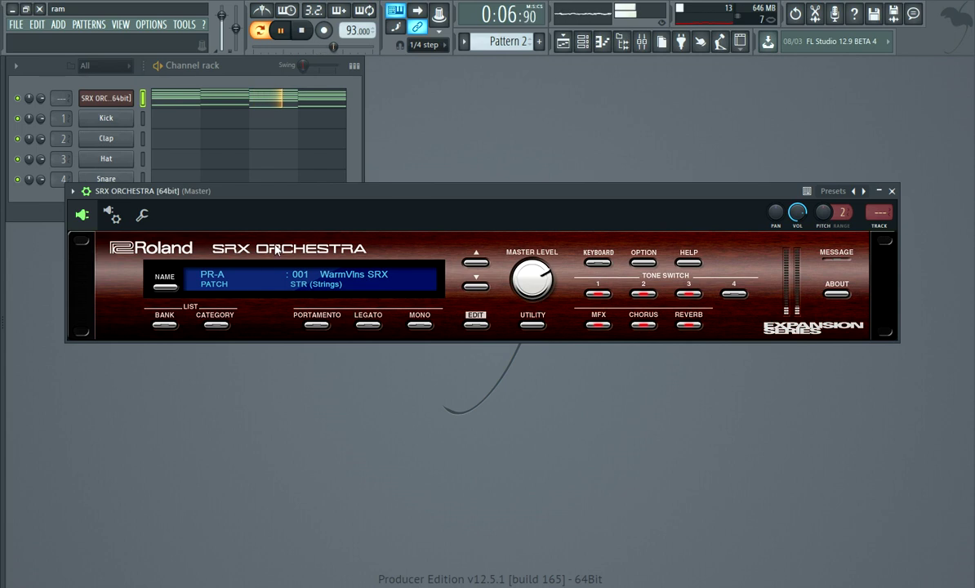
left_click(302, 33)
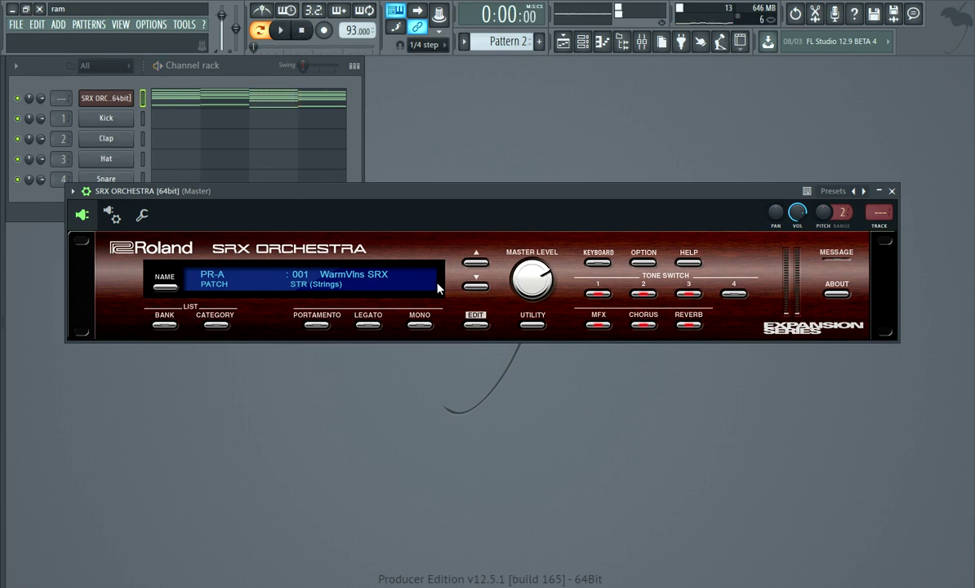
- Audition the PR-A string patches 025 BIG StrgEns and 026 Big Strings2 with Pattern 2
left_click(377, 279)
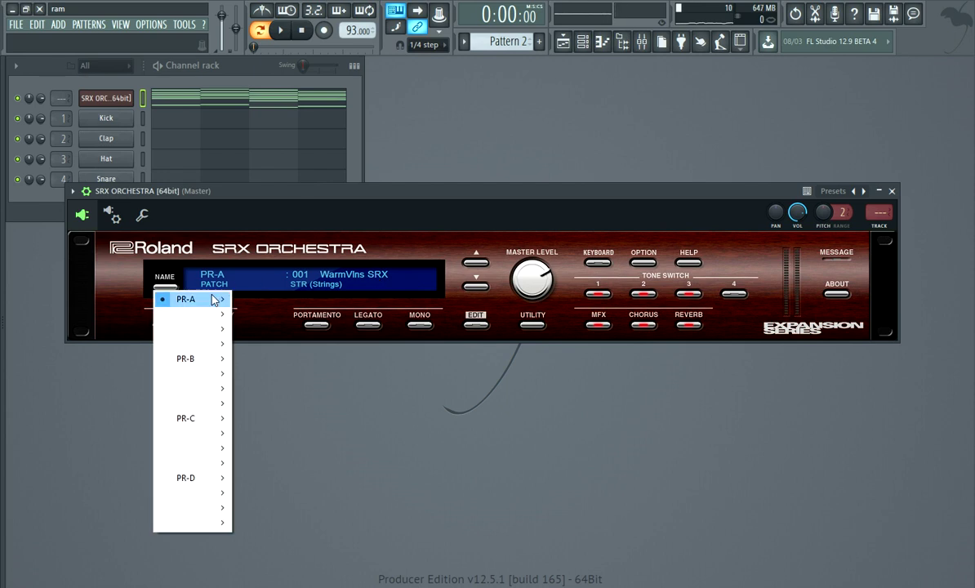
mouse_move(196, 299)
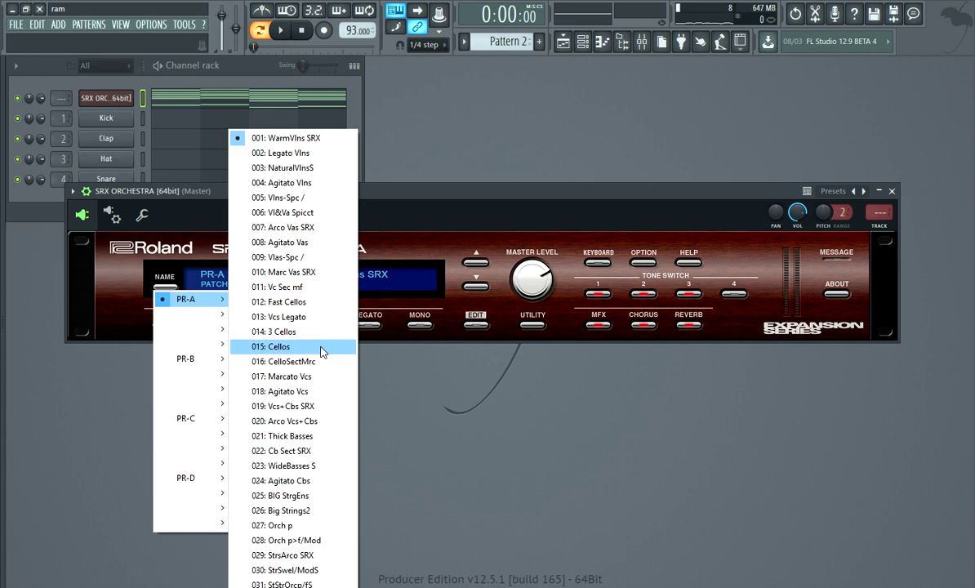
left_click(309, 495)
left_click(280, 30)
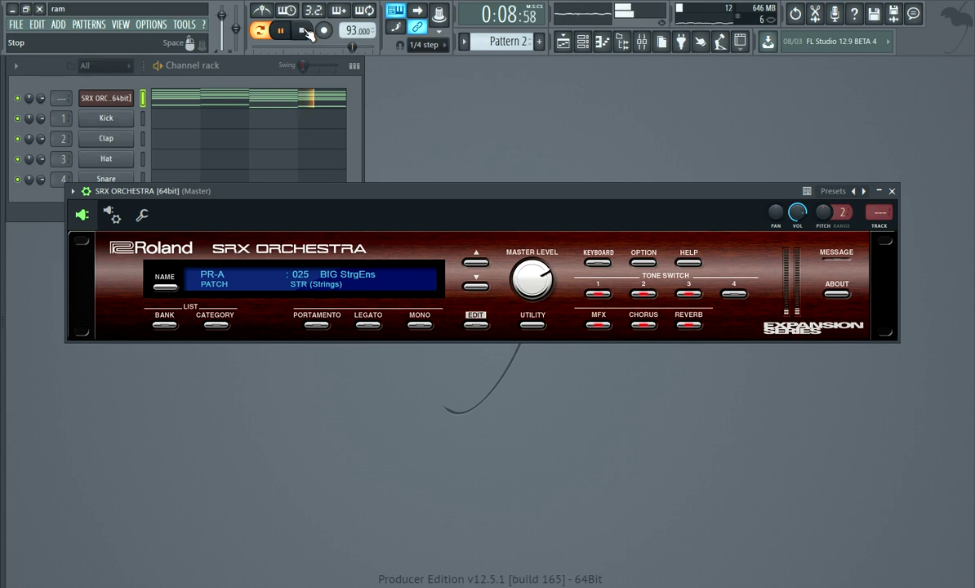
left_click(304, 31)
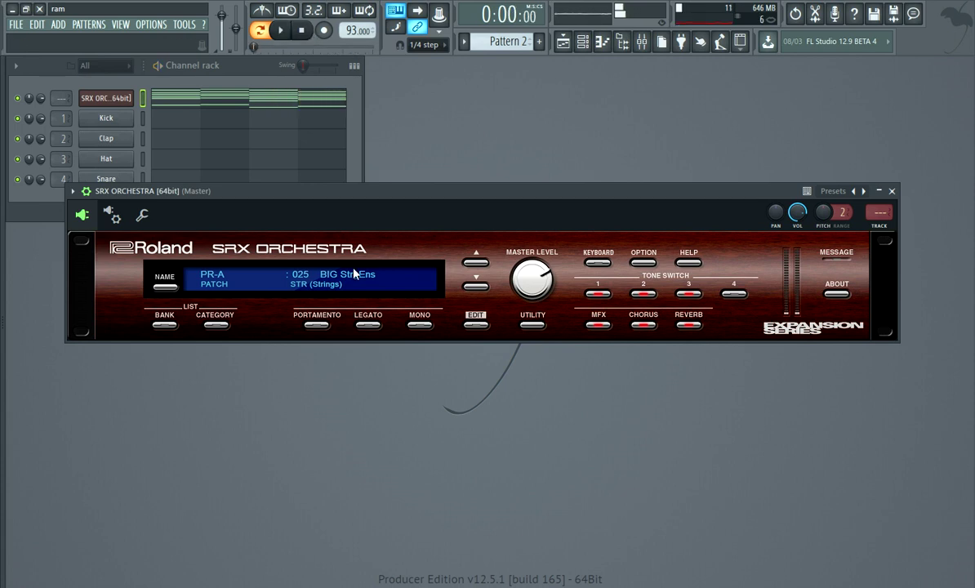
left_click(164, 282)
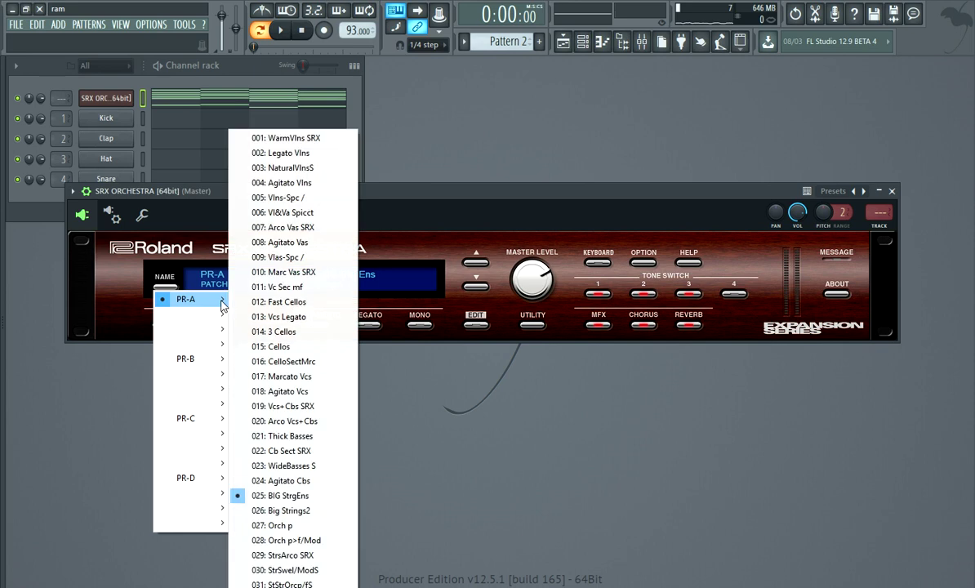
left_click(282, 510)
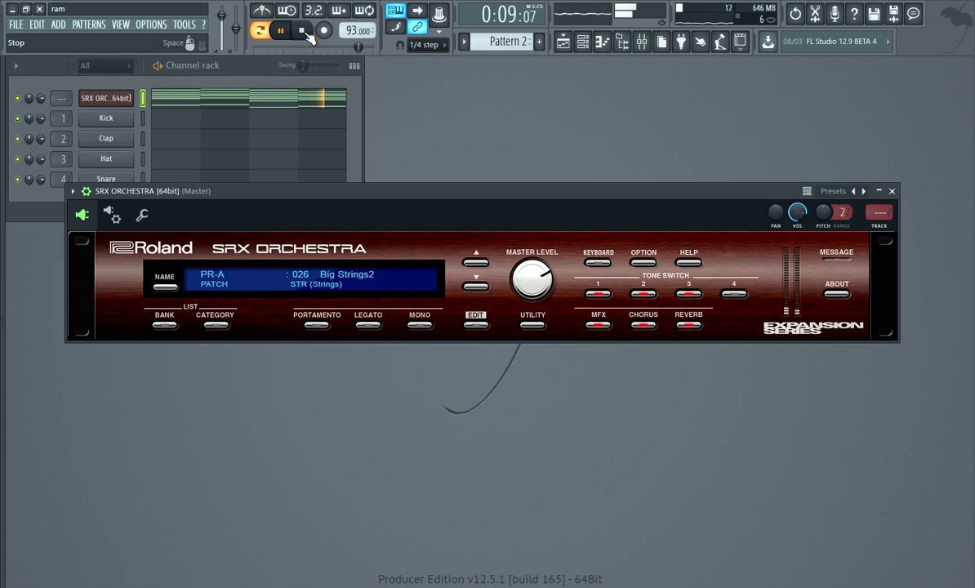
left_click(302, 30)
- Audition the PR-A patches 081 SynStrings and 082 Full Orc SRX with Pattern 2, ending with playback stopped
left_click(348, 276)
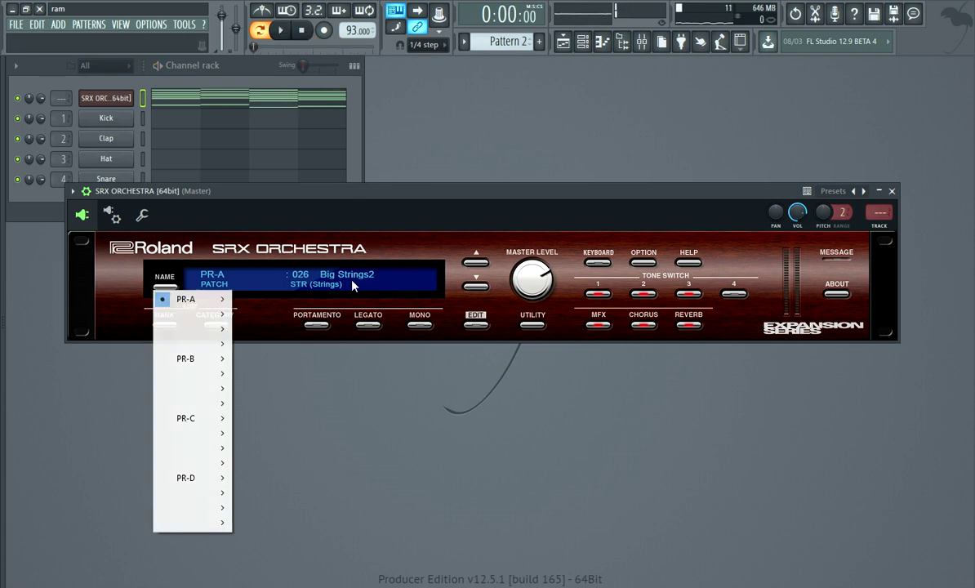
mouse_move(214, 351)
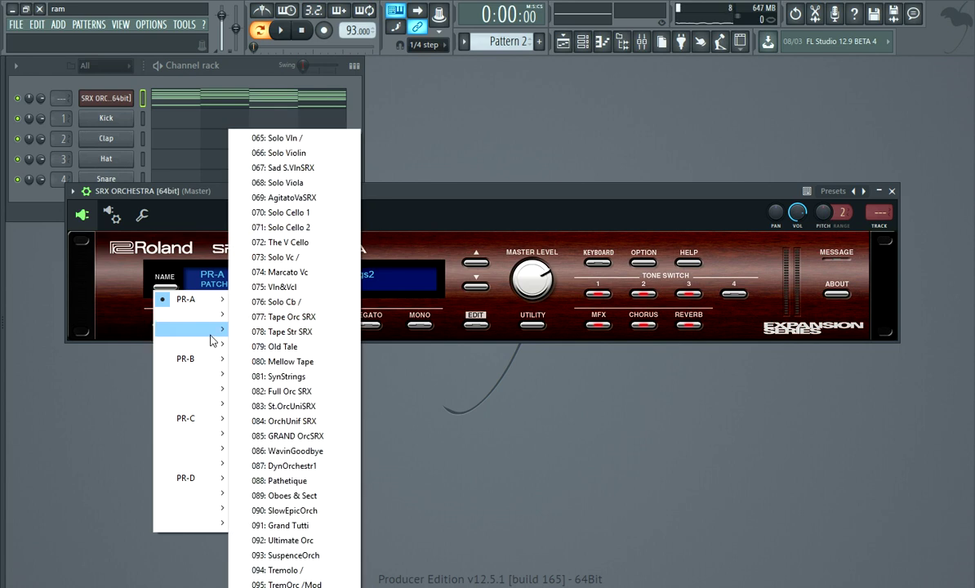
left_click(286, 376)
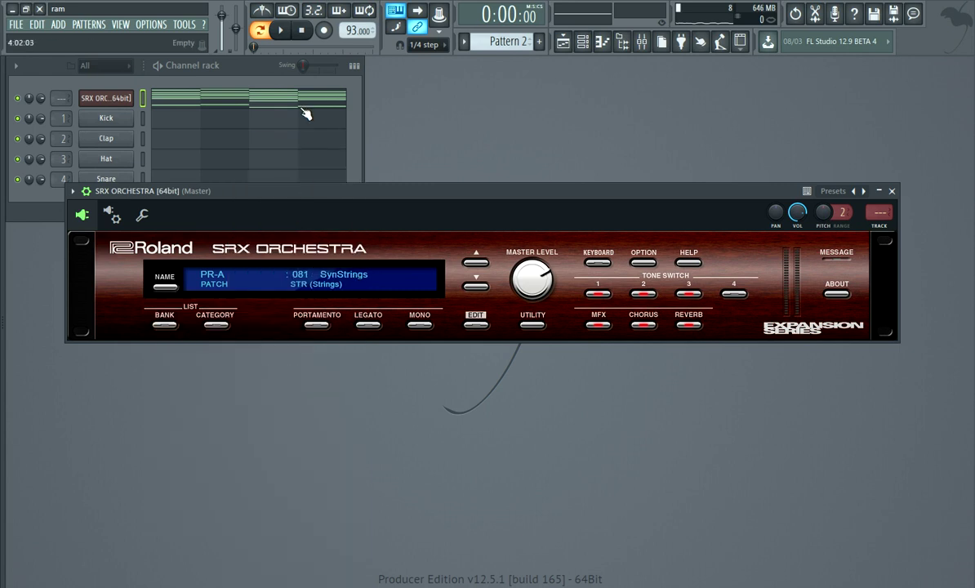
left_click(281, 31)
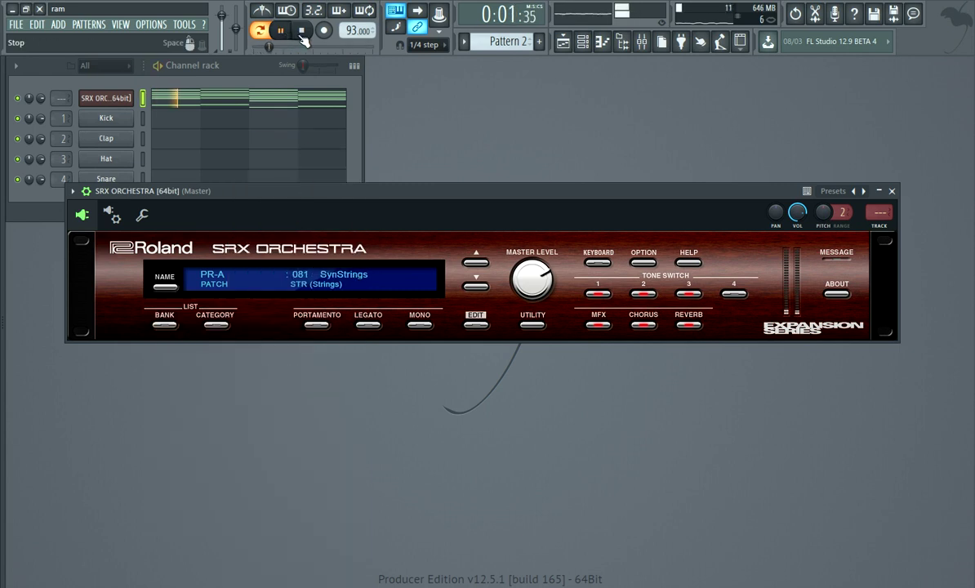
left_click(348, 278)
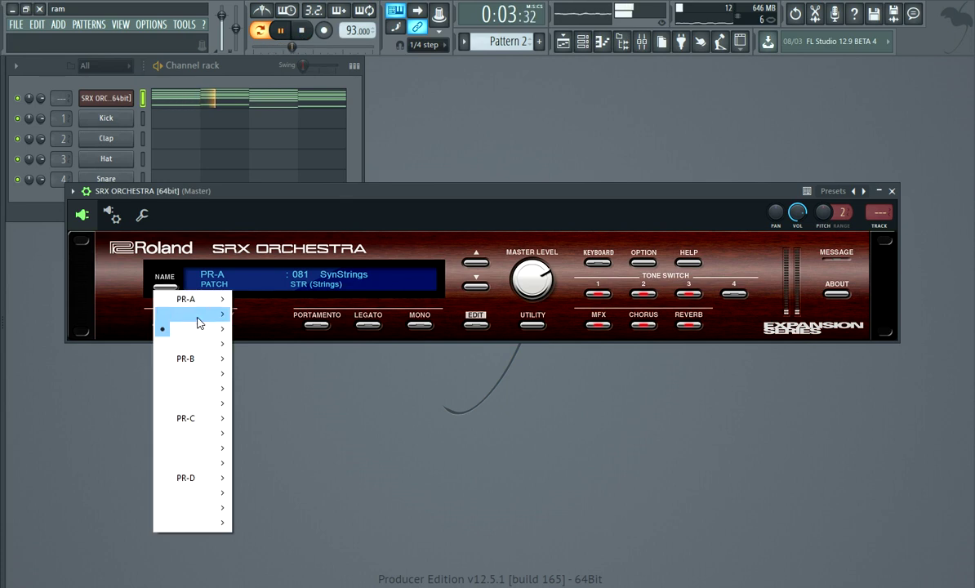
mouse_move(213, 329)
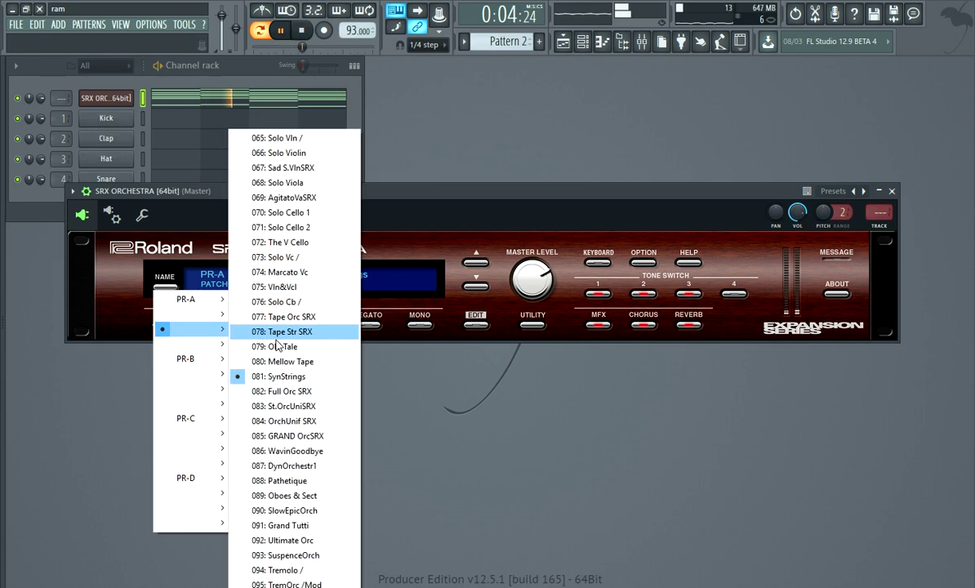
left_click(309, 392)
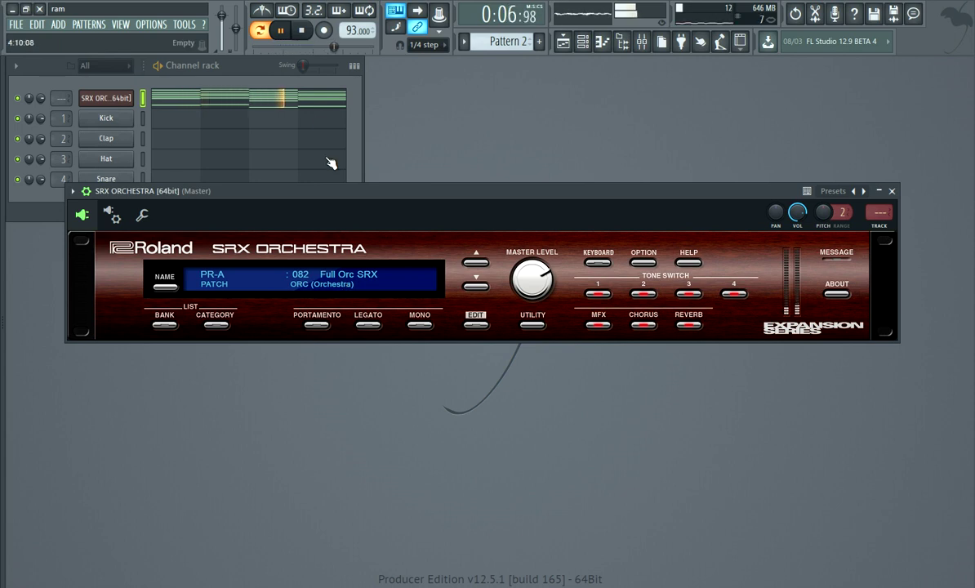
left_click(303, 31)
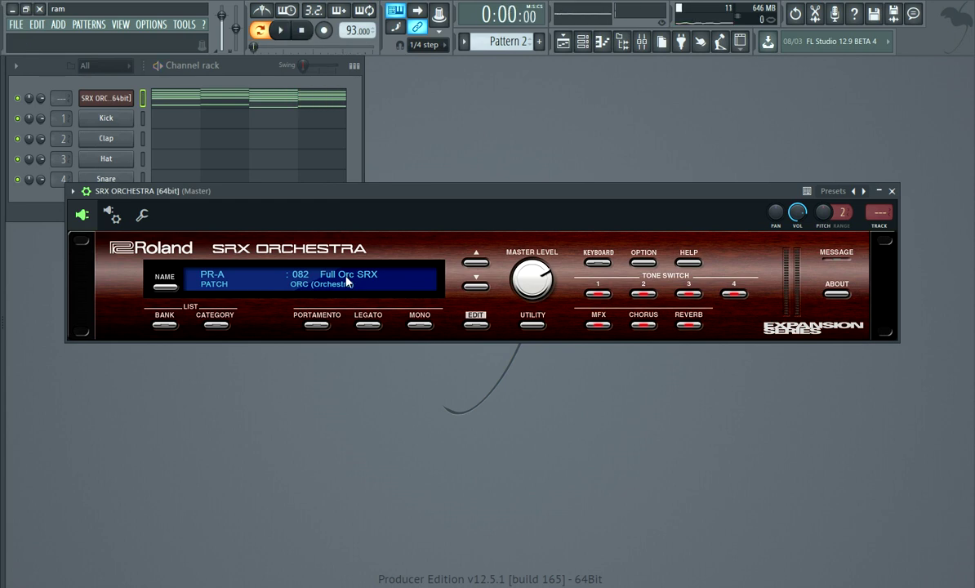
- Load the PR-C piano patch 018 Empathy in SRX Orchestra
left_click(165, 285)
mouse_move(224, 370)
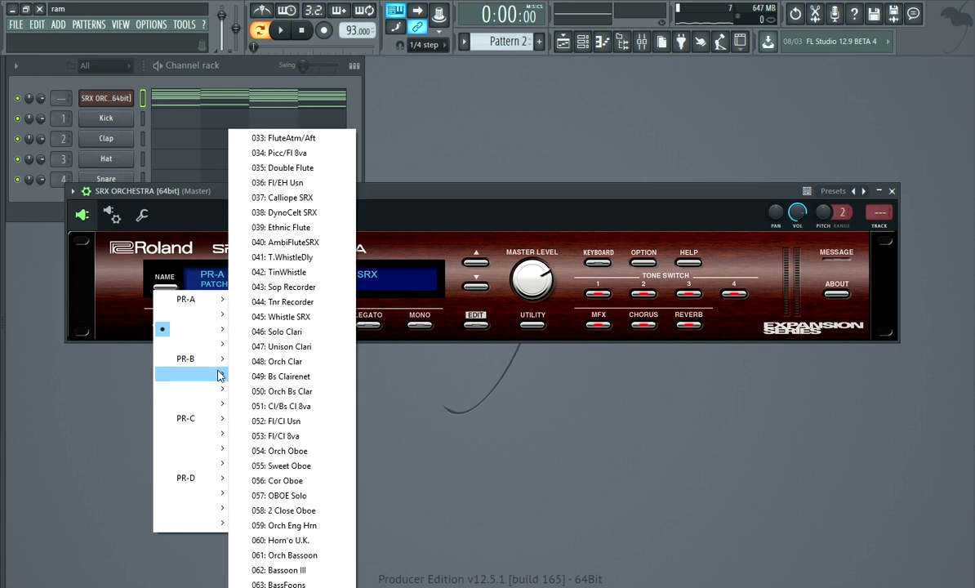
mouse_move(226, 392)
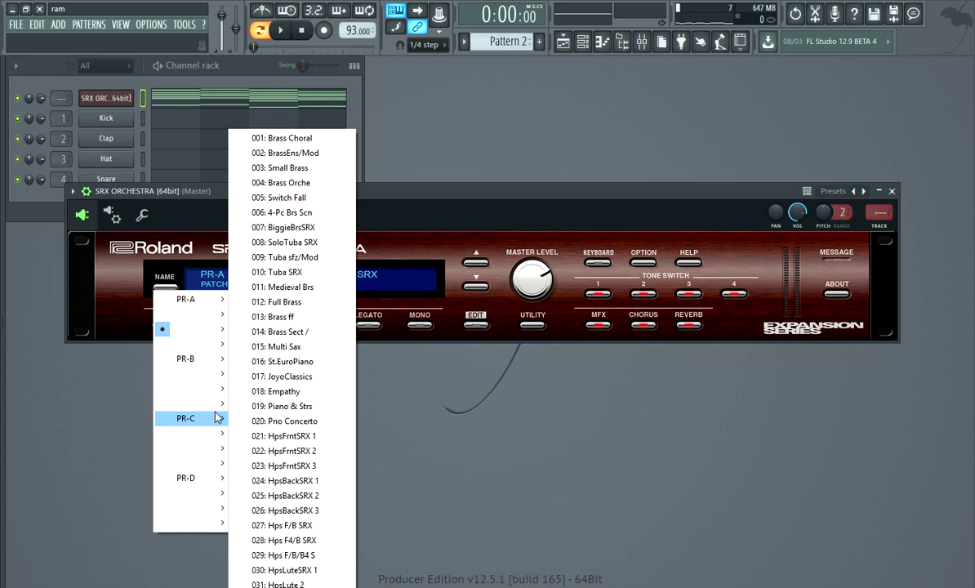
left_click(286, 394)
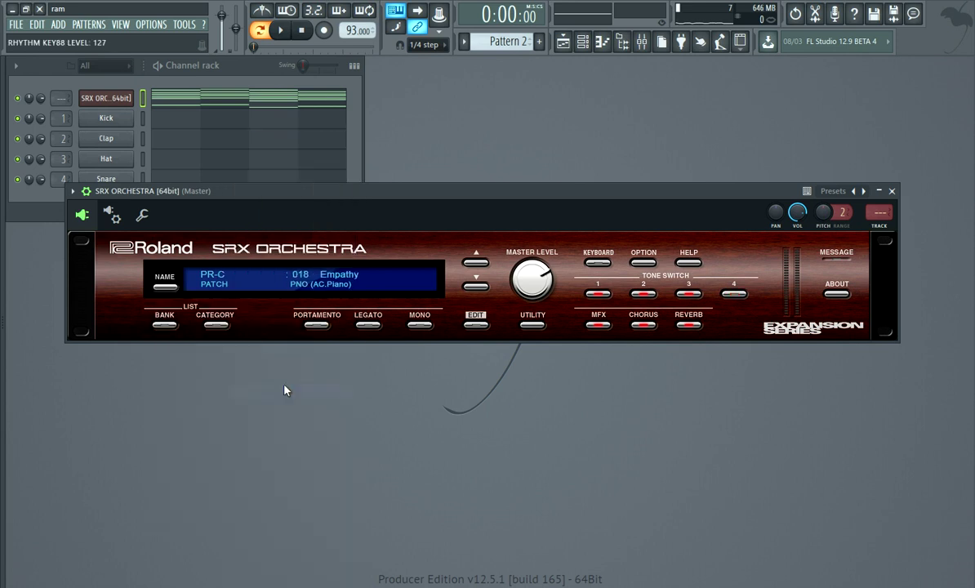
- Switch to Pattern 1, play it and raise the project tempo to 129 BPM, then stop playback
scroll(513, 41, "up", 1)
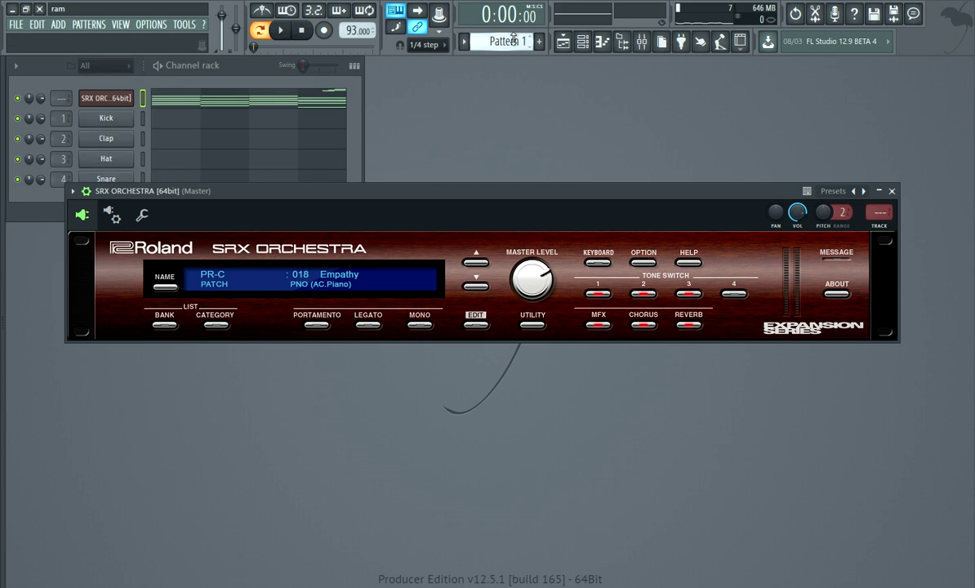
left_click(280, 30)
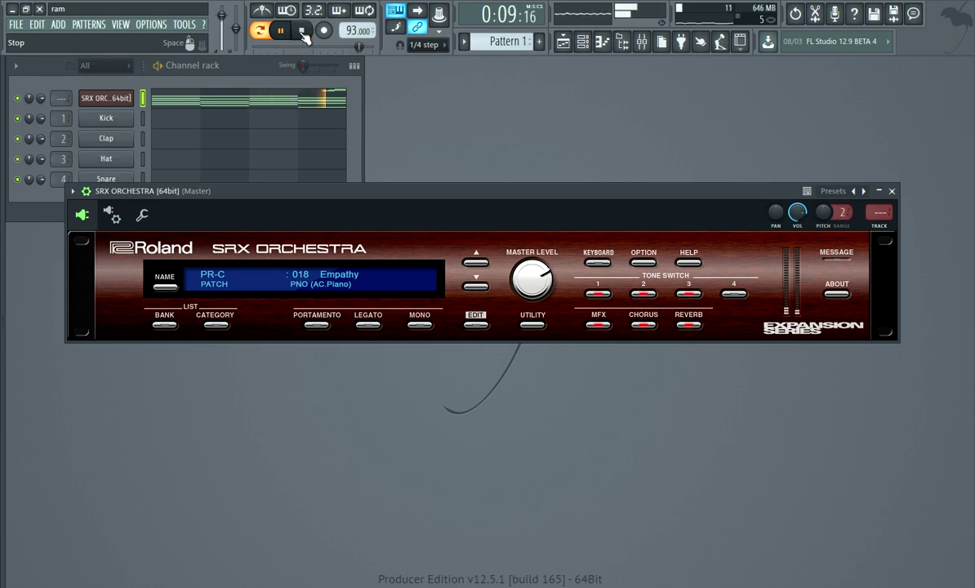
left_click_drag(357, 31, 357, 5)
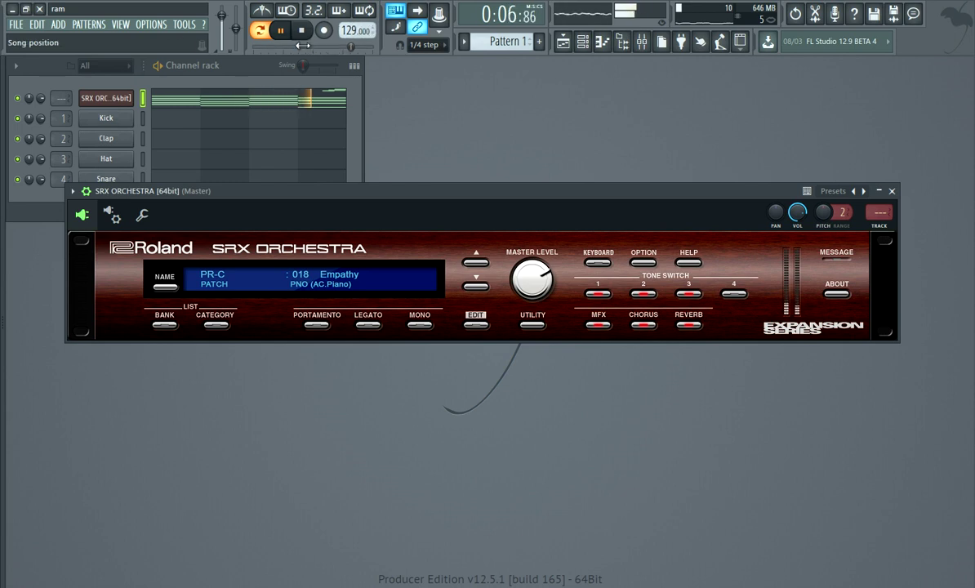
left_click(303, 34)
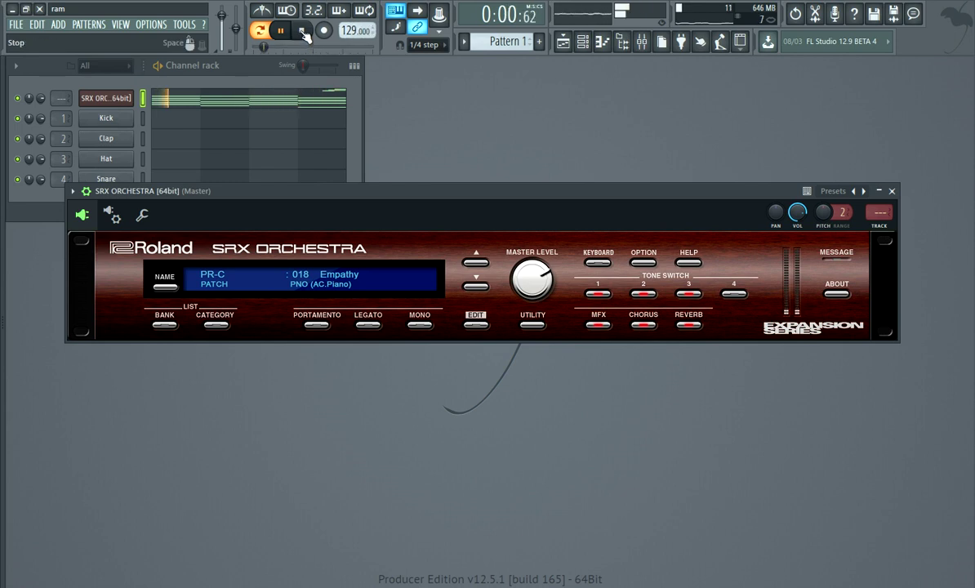
- Audition the PR-C piano patches 019 Piano & Strs and 020 Pno Concerto with Pattern 1
left_click(477, 287)
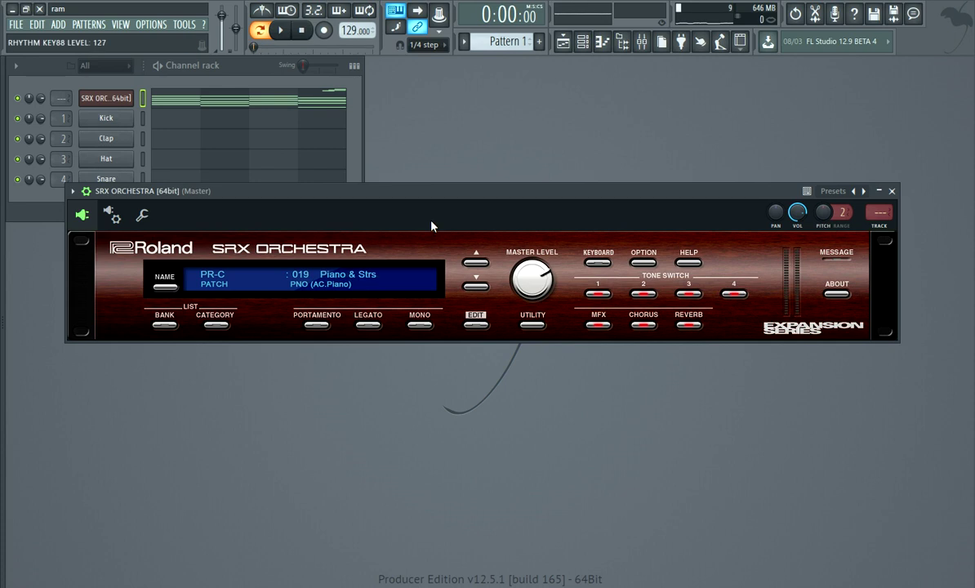
left_click(280, 31)
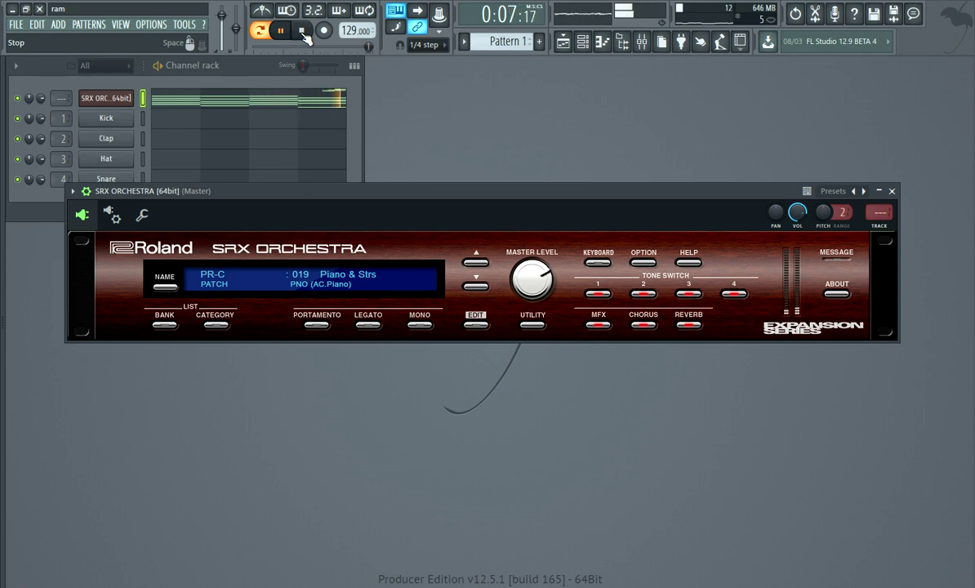
left_click(303, 33)
left_click(482, 287)
left_click(286, 32)
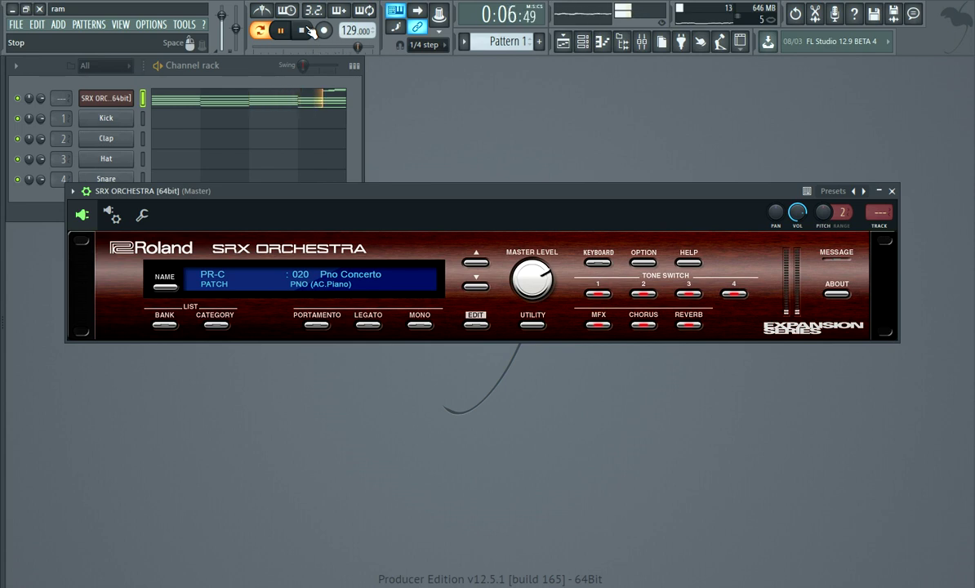
- Stop playback and audition the PR-C patches 103 Desert Dream and 121 Warm Harp
left_click(304, 30)
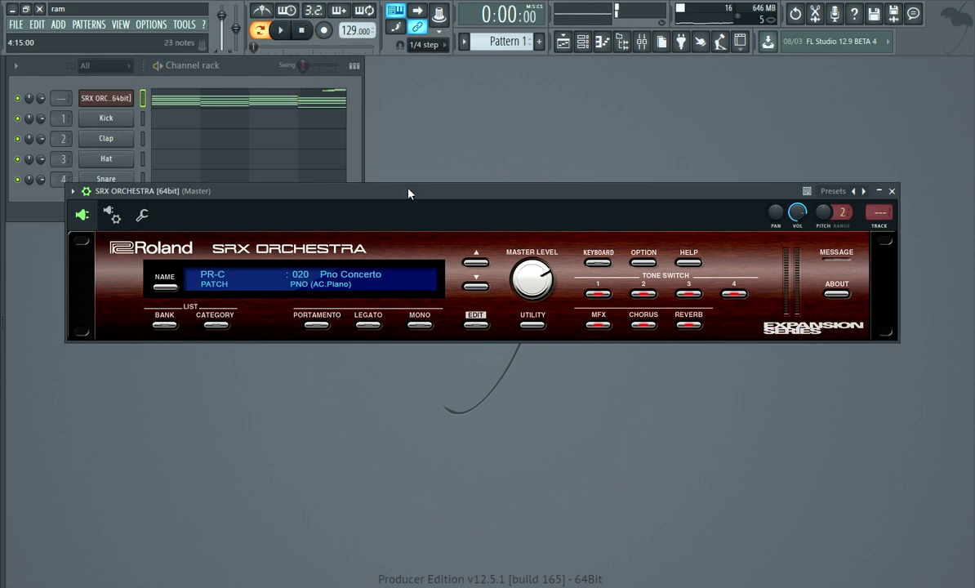
left_click_drag(380, 290, 268, 172)
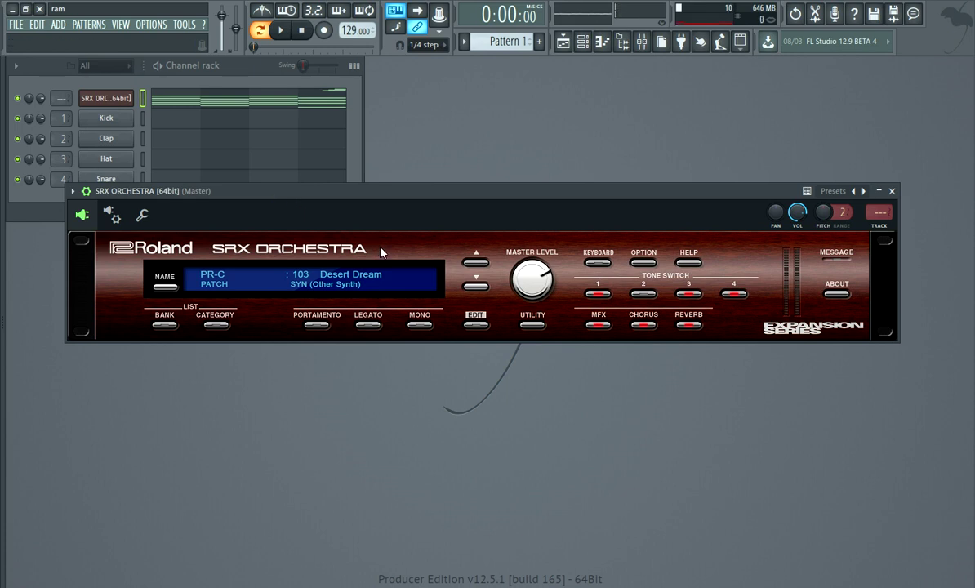
left_click(476, 287)
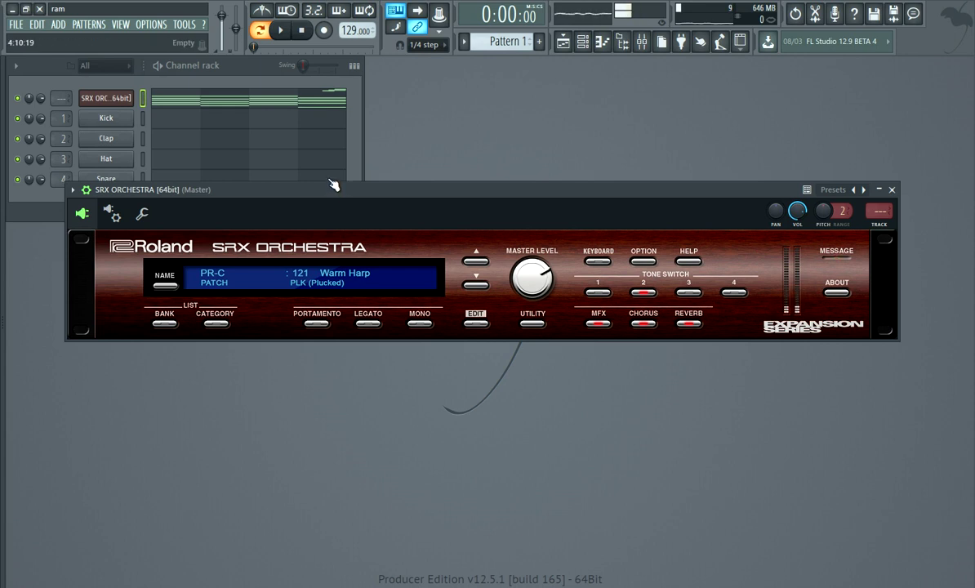
- Step through the PR-C plucked patches from 122 Bousouk&Harp to 128 Bousouki Pic, playing a few notes on each
left_click(477, 286)
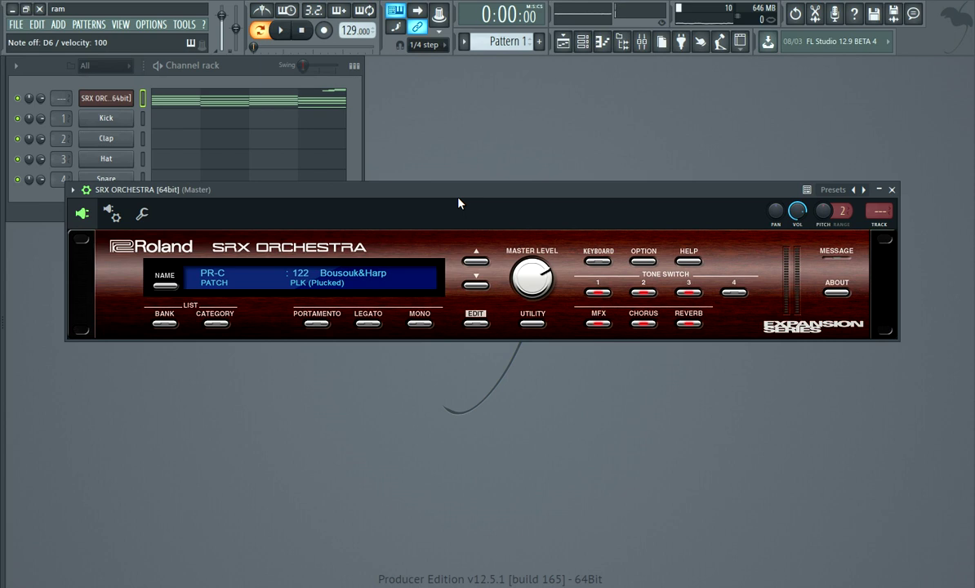
left_click(481, 260)
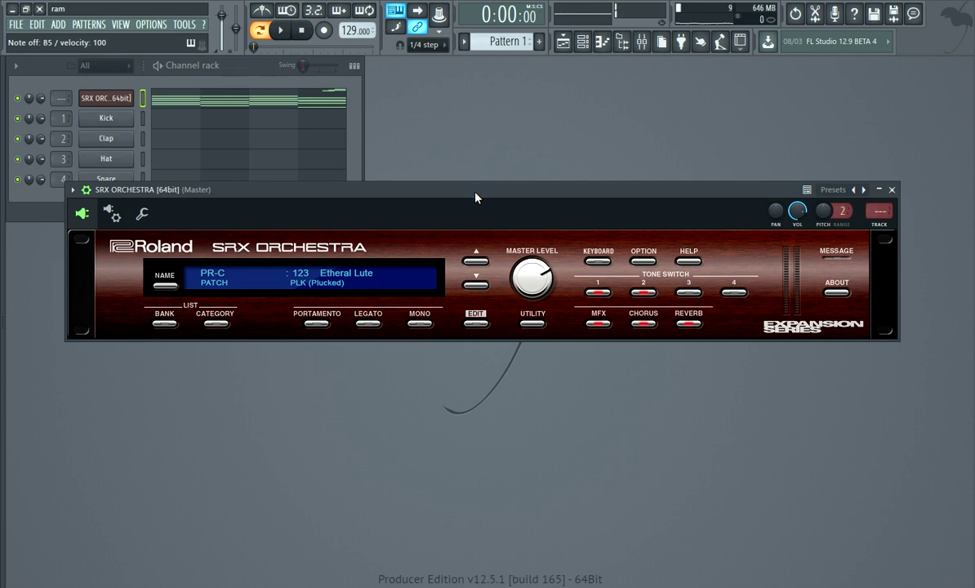
left_click(476, 285)
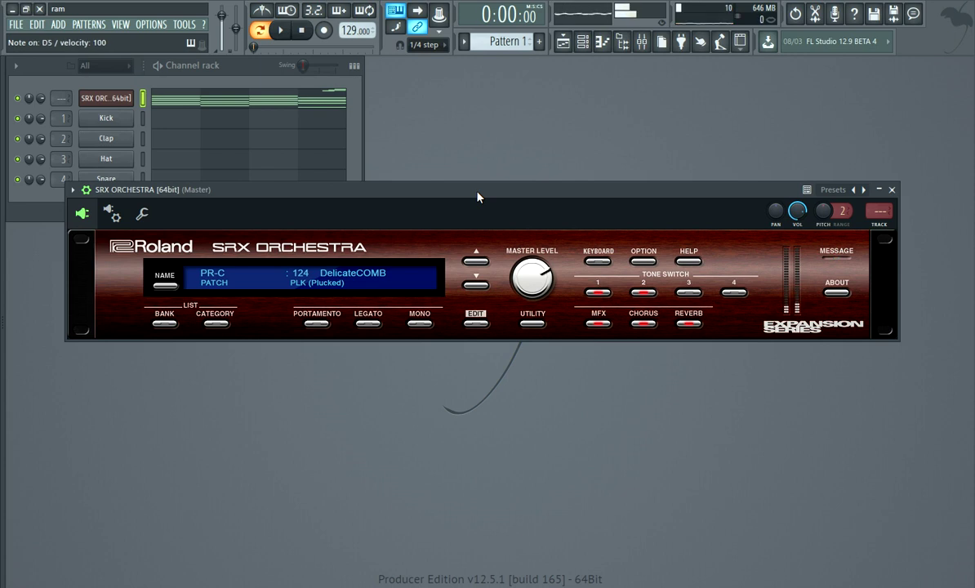
left_click(477, 285)
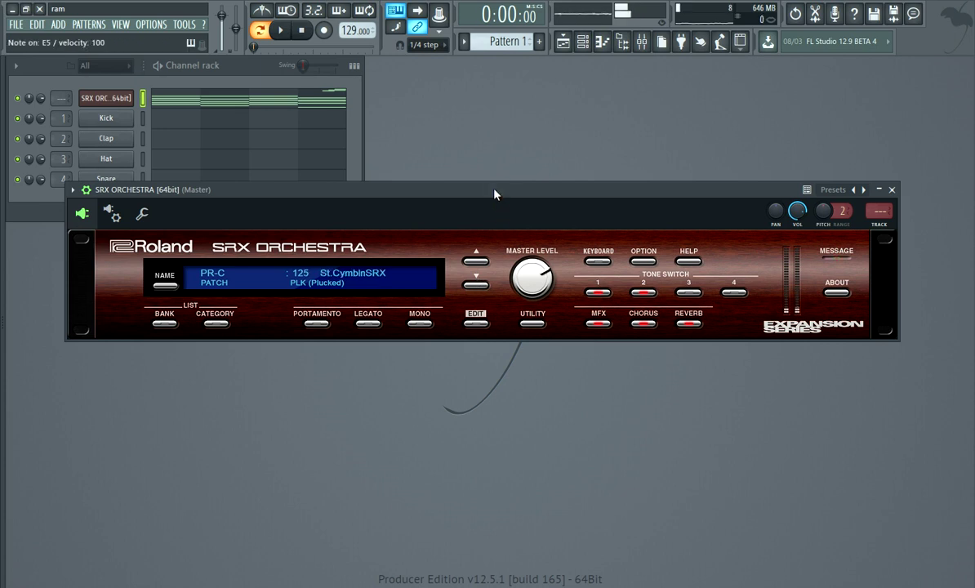
left_click(476, 285)
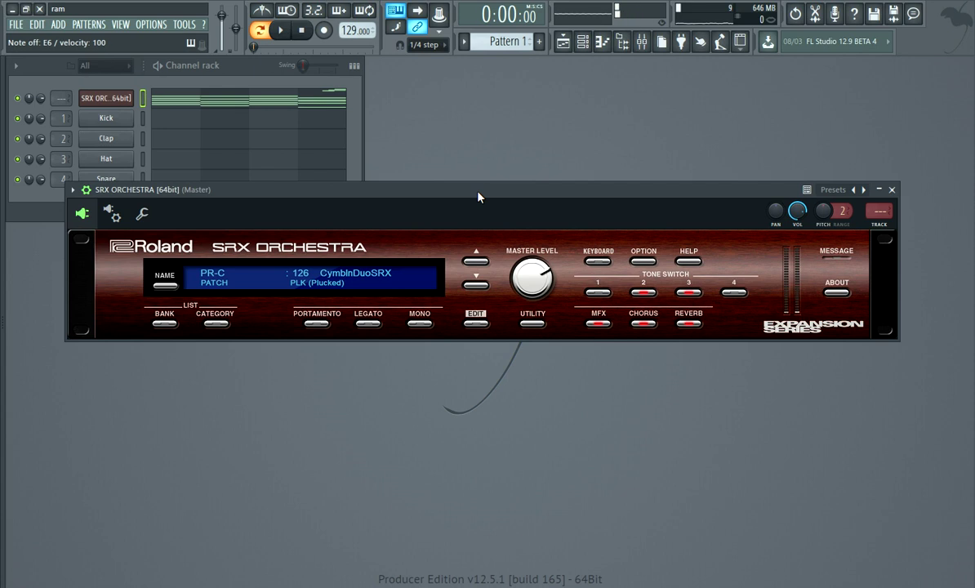
left_click(475, 261)
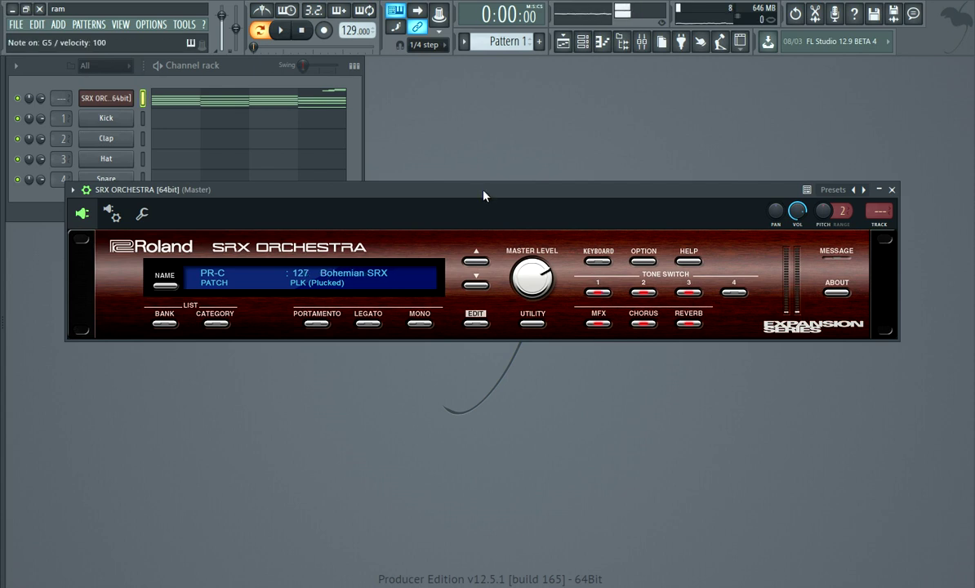
left_click(482, 286)
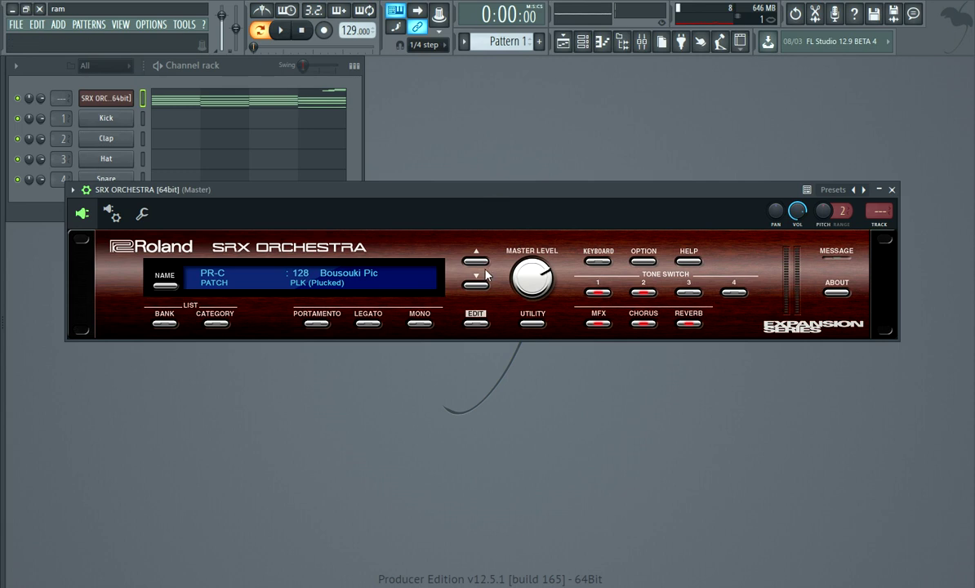
- Load the PR-D patch 001 Bousouki and advance through 002 PulcinelaSRX to 003 SN Roll SRX/, auditioning them
left_click(344, 281)
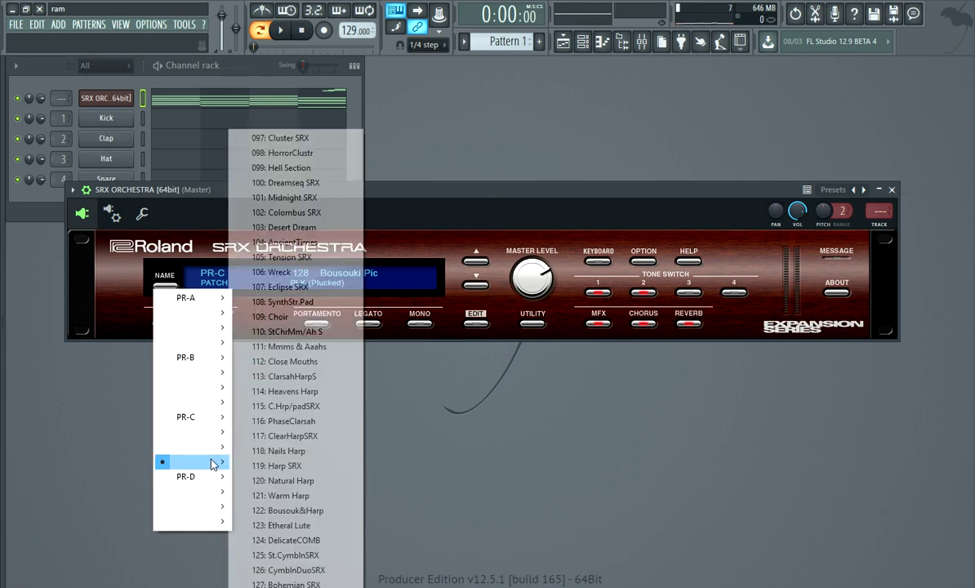
mouse_move(214, 478)
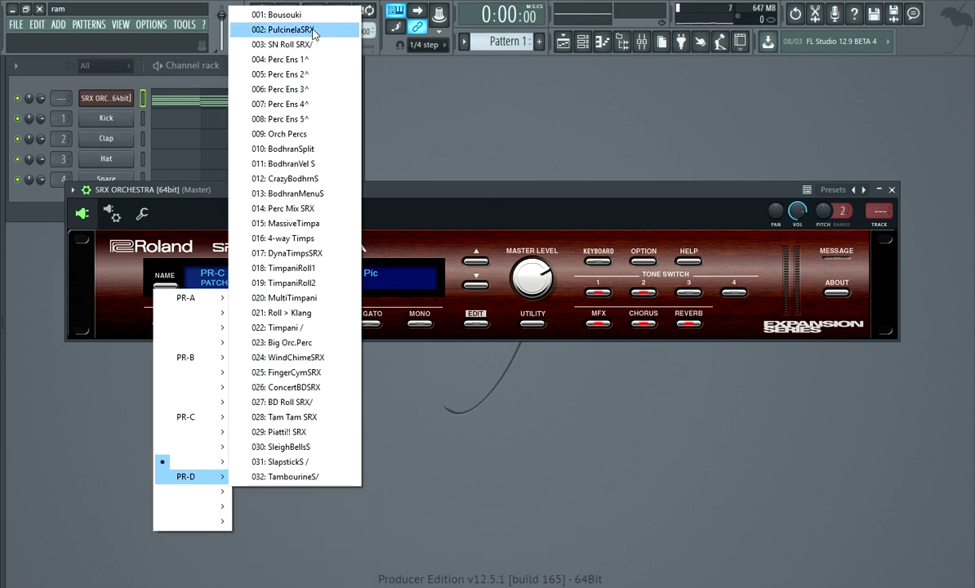
left_click(287, 15)
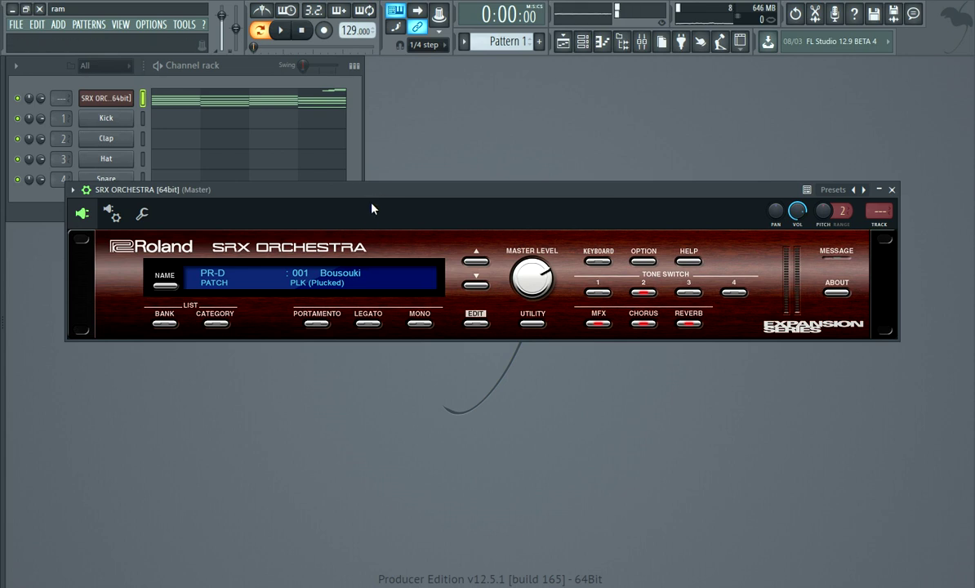
left_click(477, 288)
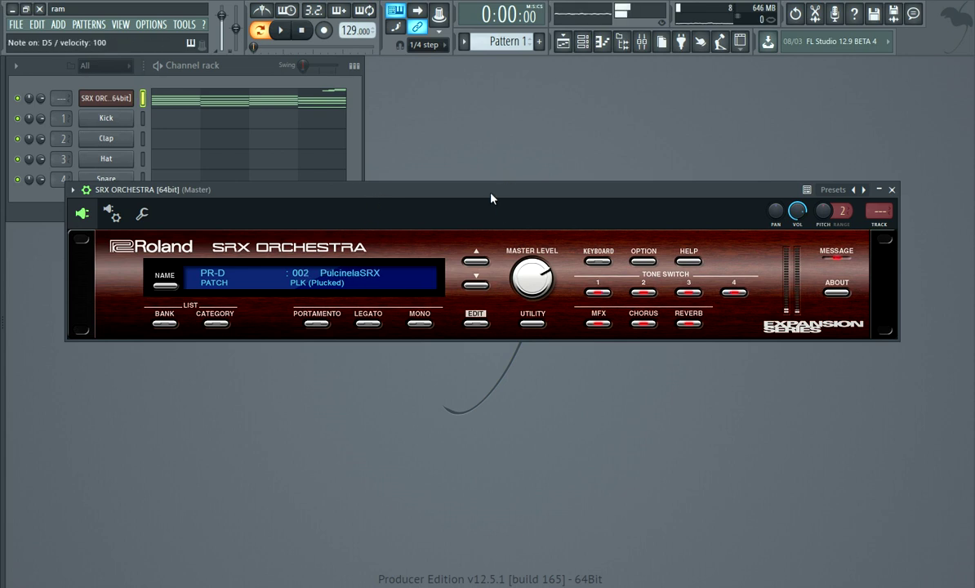
left_click(476, 260)
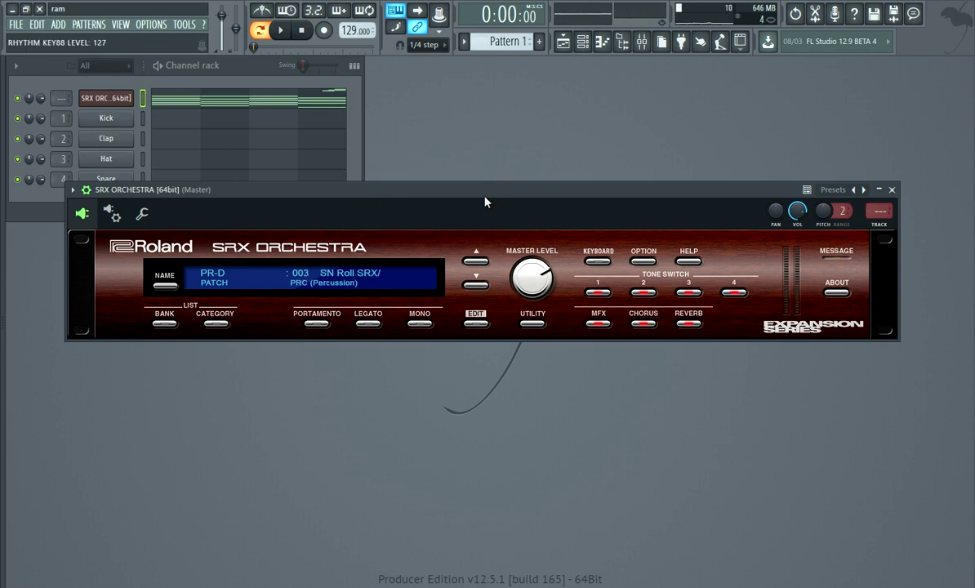
- Load the percussion patch 004 Perc Ens 1^ and audition it on the piano roll keyboard from A4 down to D4
left_click(478, 259)
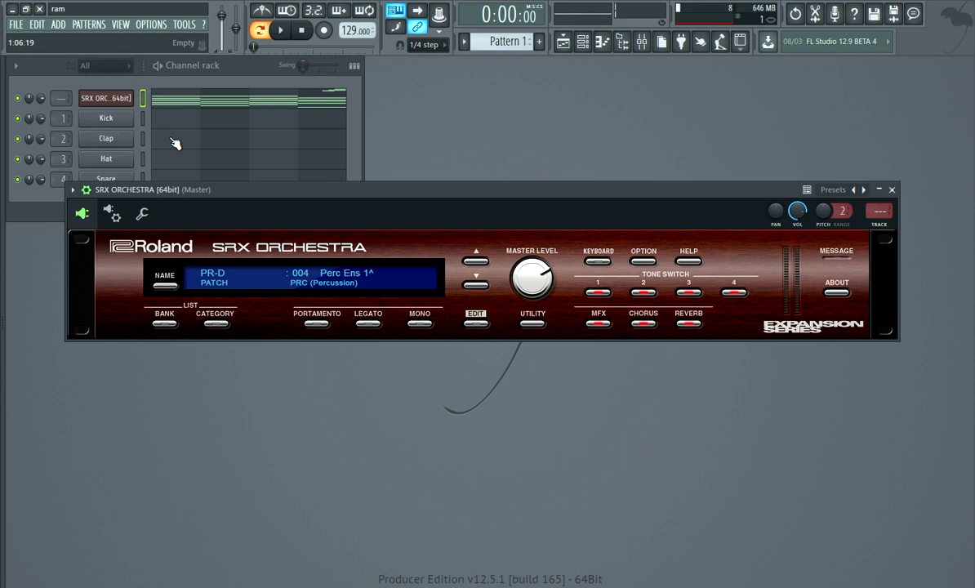
left_click(159, 99)
left_click_drag(45, 280, 48, 359)
left_click(44, 368)
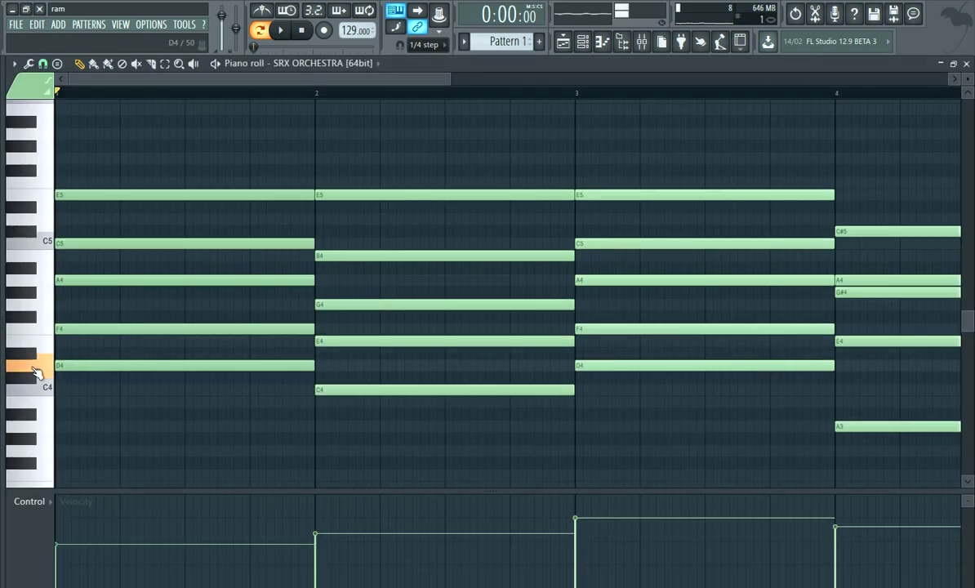
left_click(56, 371)
left_click(968, 64)
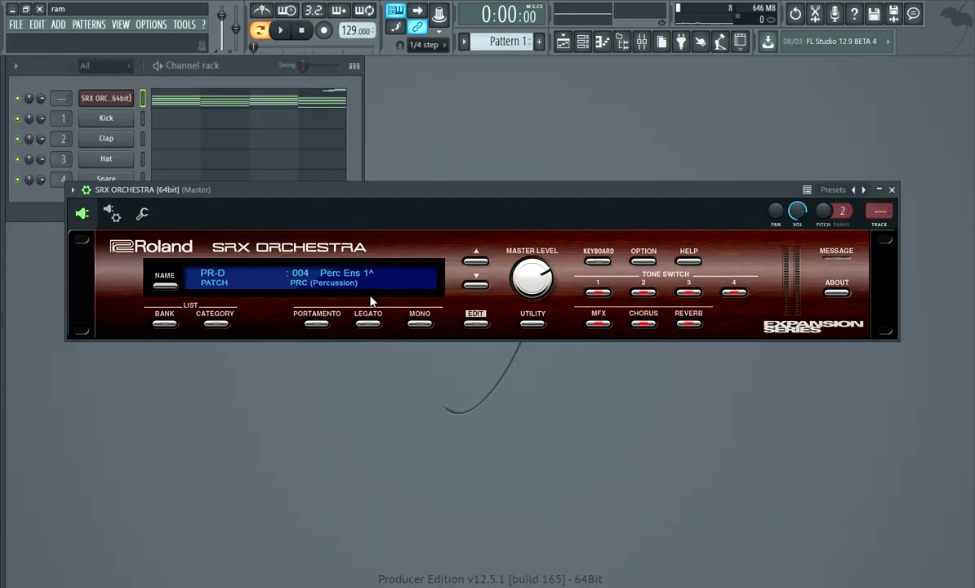
- Load patch 005 Perc Ens 2^ and sound the G4 key several times in the piano roll, then close it
left_click(476, 282)
left_click(160, 100)
left_click(56, 313)
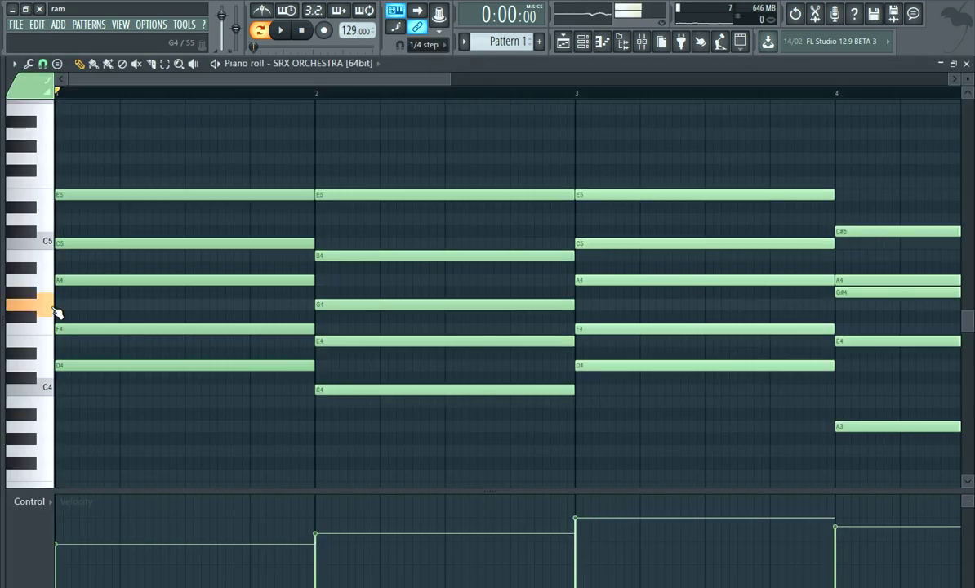
left_click(57, 314)
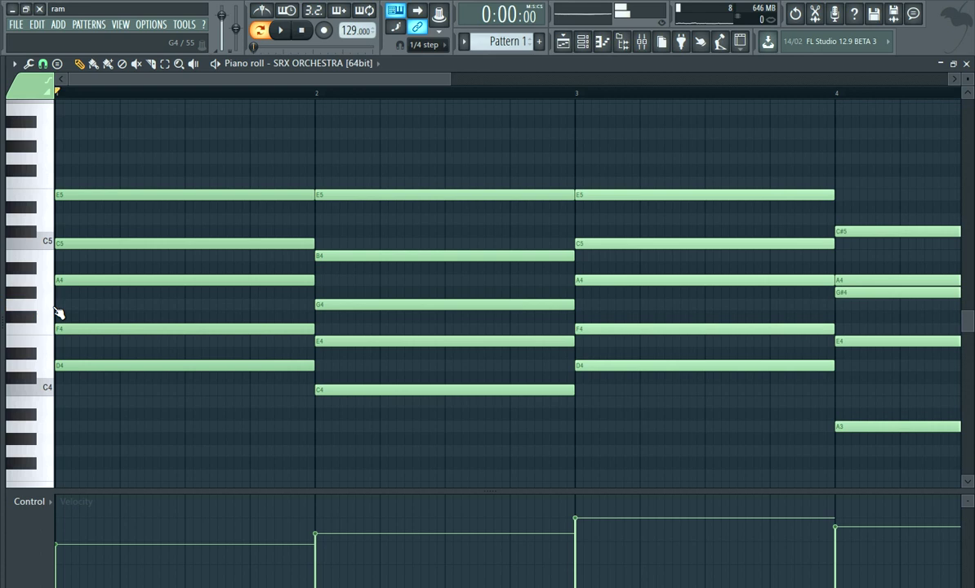
left_click(57, 313)
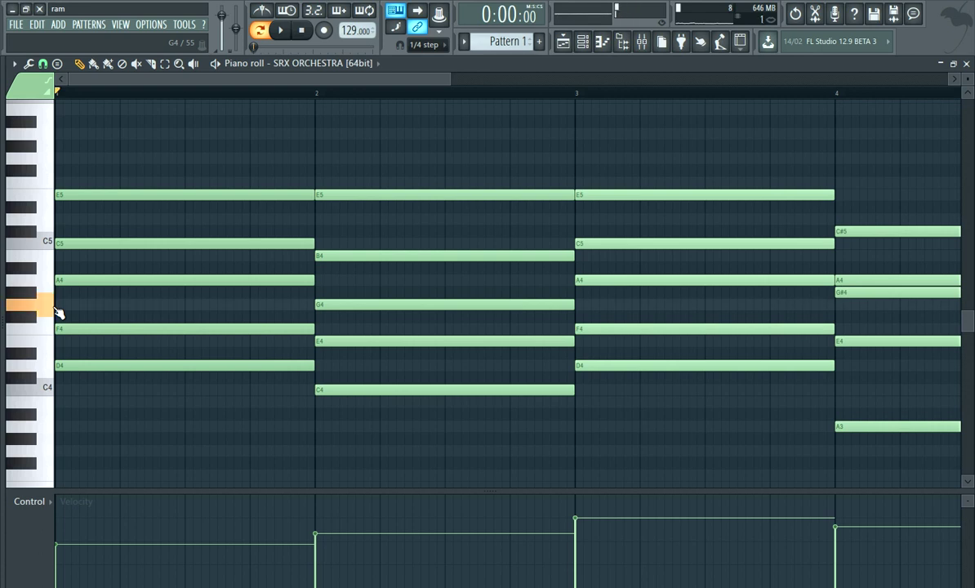
left_click(967, 64)
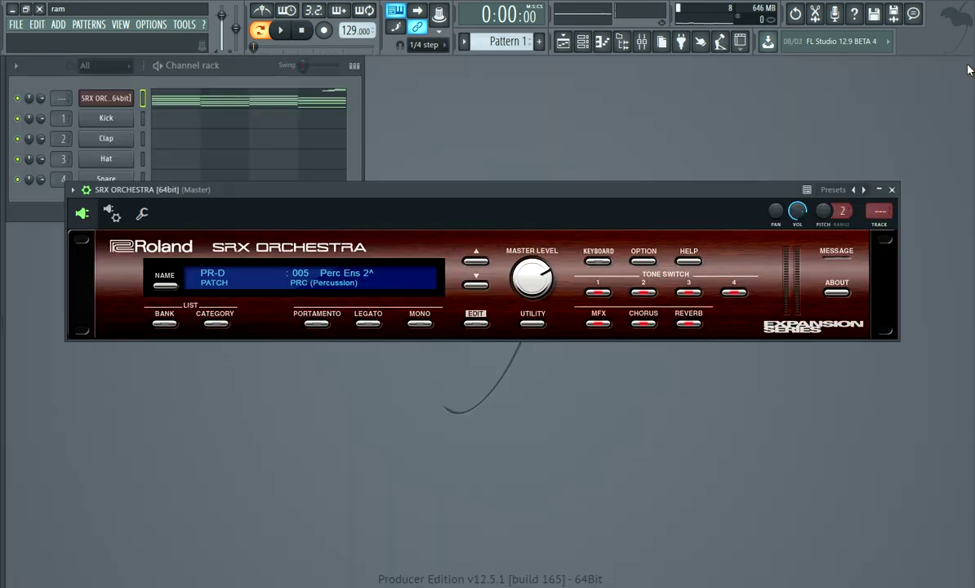
- Load patch 006 Perc Ens 3^ and audition it with the G4 key in the piano roll, then close it
left_click(465, 286)
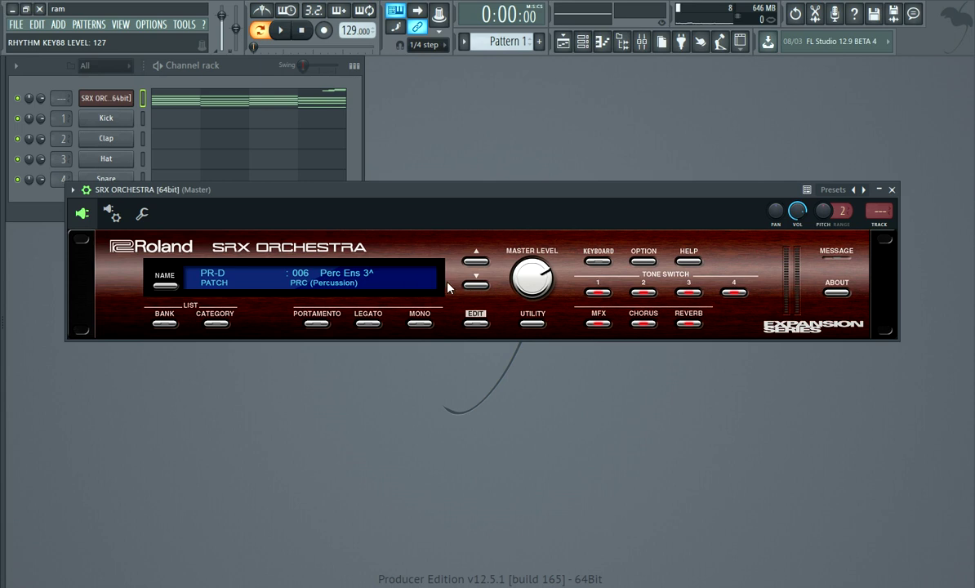
left_click(167, 100)
left_click(50, 305)
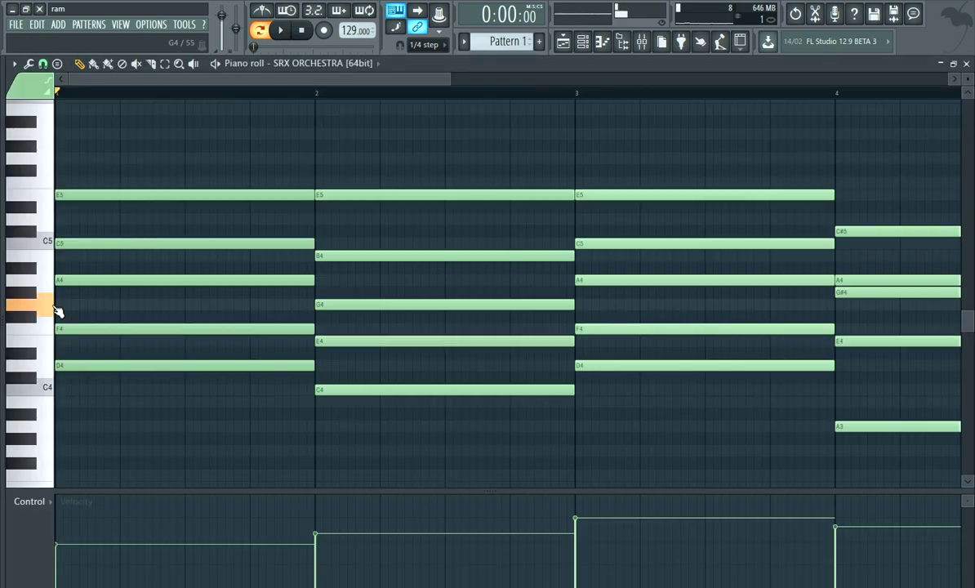
left_click(51, 305)
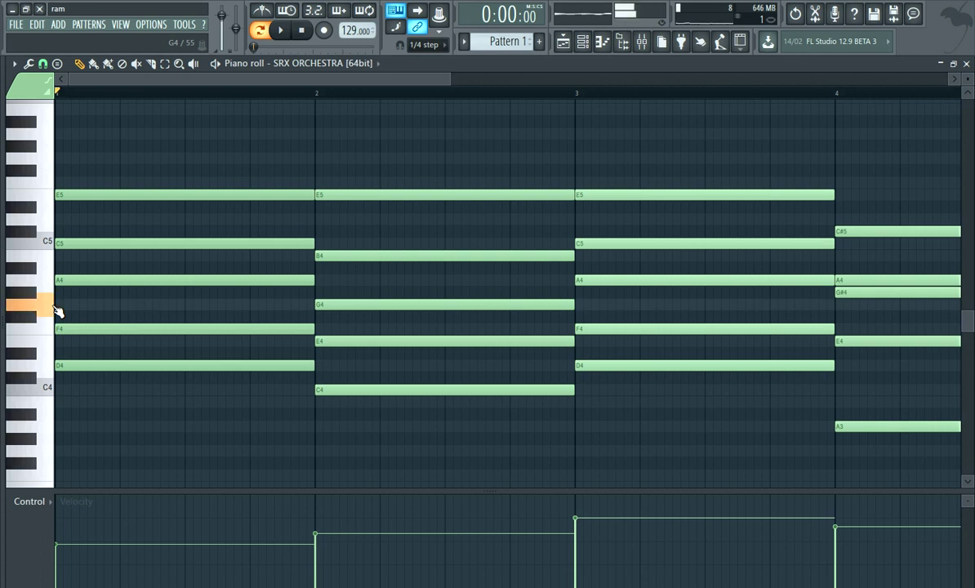
left_click(966, 63)
- Load the PR-D patch 030 SleighBellsS and play a few notes with it, leaving the reopened patch list without a choice
left_click(367, 282)
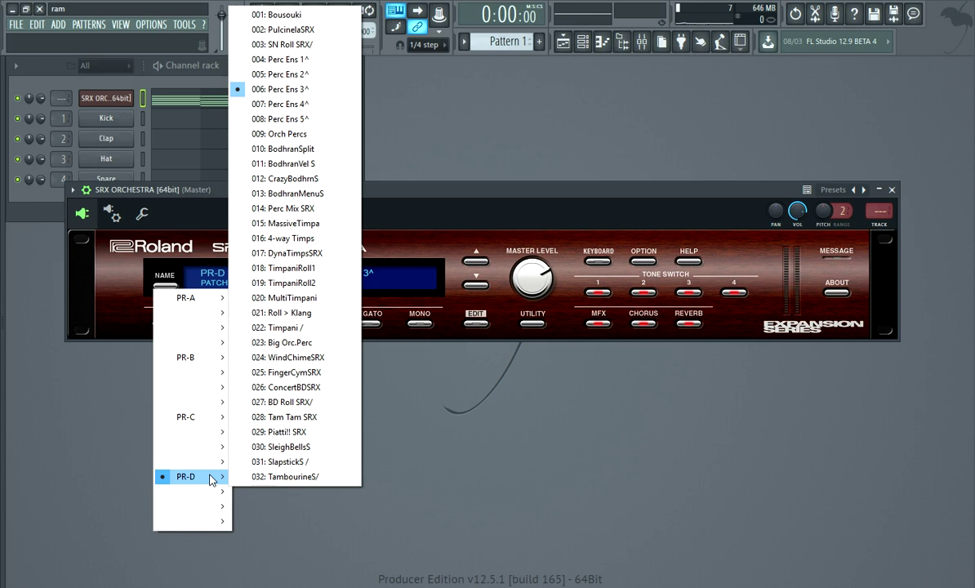
left_click(308, 448)
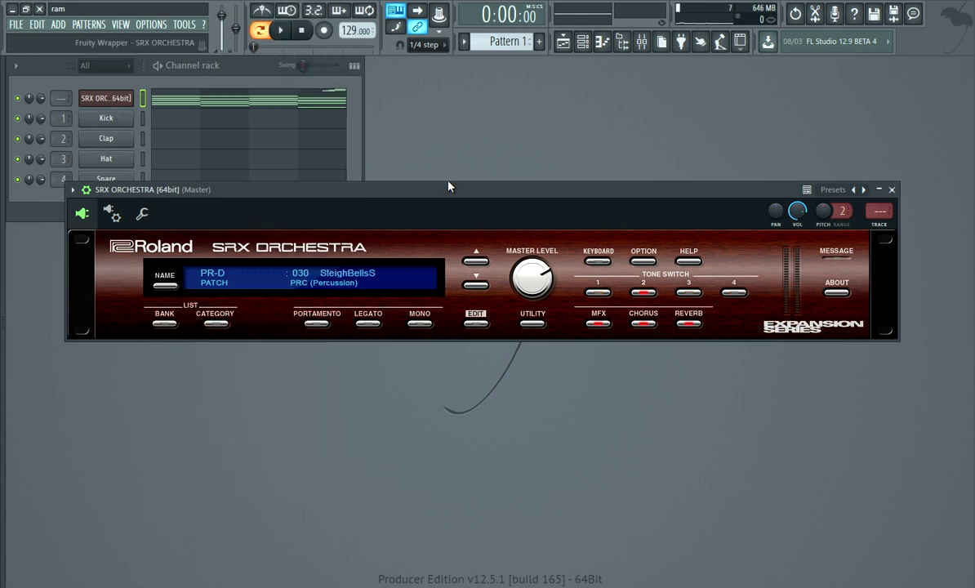
key("v")
key("y")
left_click(406, 288)
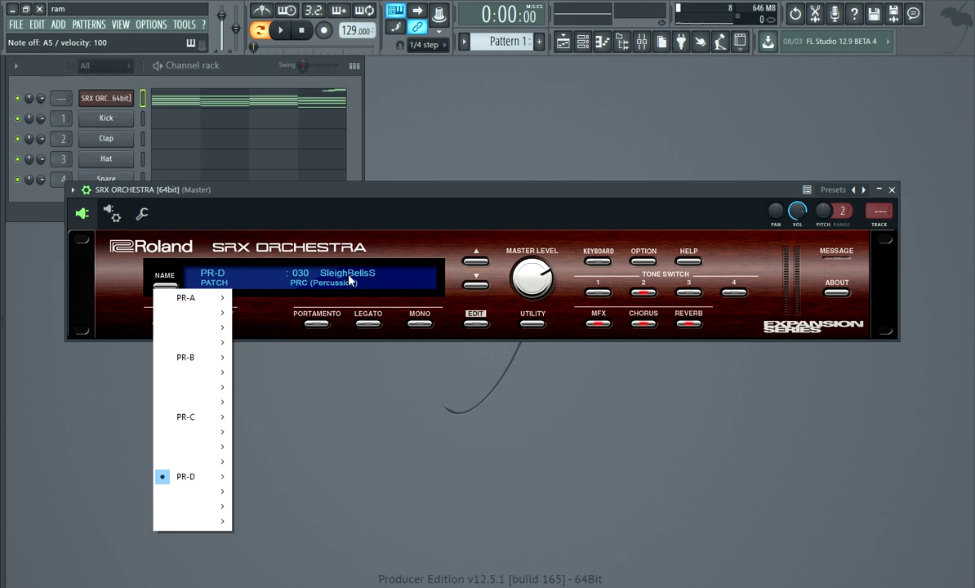
left_click(262, 327)
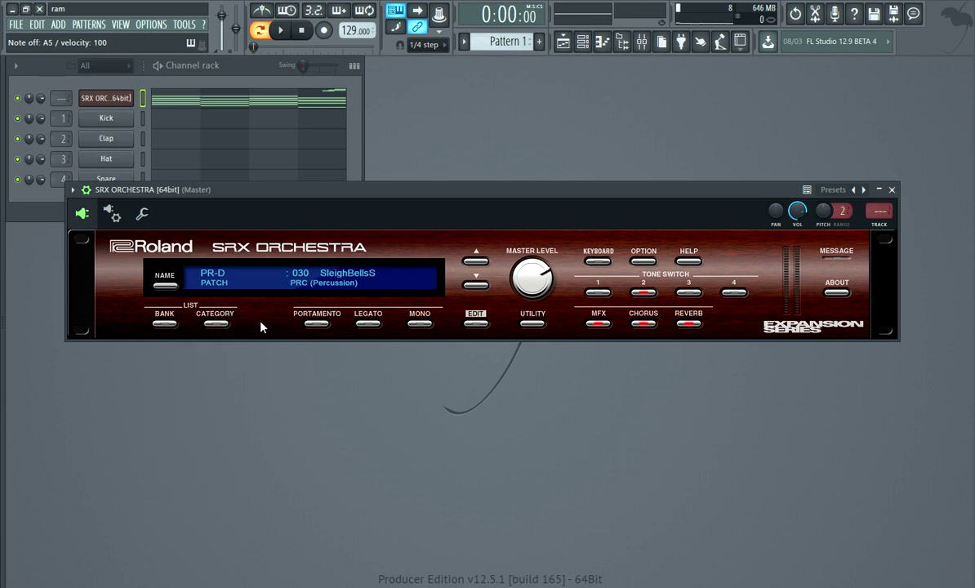
- Open the patch category browser and view the Sound FX, Percussion, Beat&Groove, Ethnic, Plucked and Vox categories
left_click(216, 325)
left_click(393, 135)
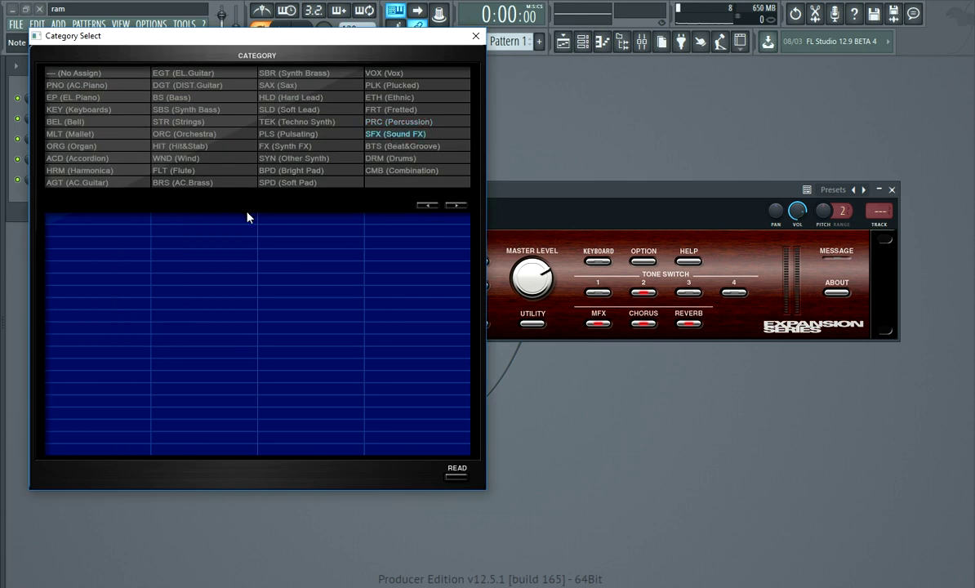
left_click(399, 123)
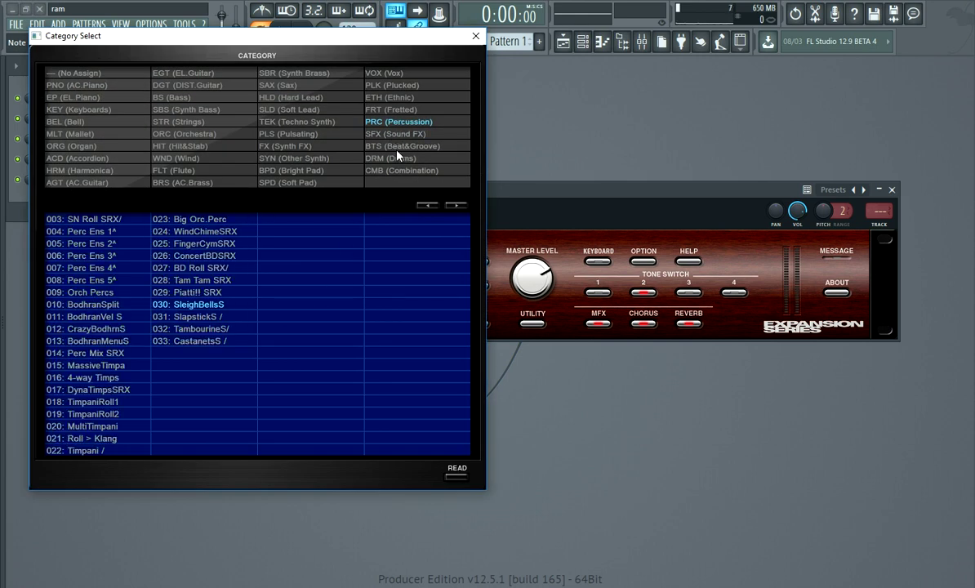
left_click(397, 147)
left_click(399, 99)
left_click(397, 87)
left_click(396, 75)
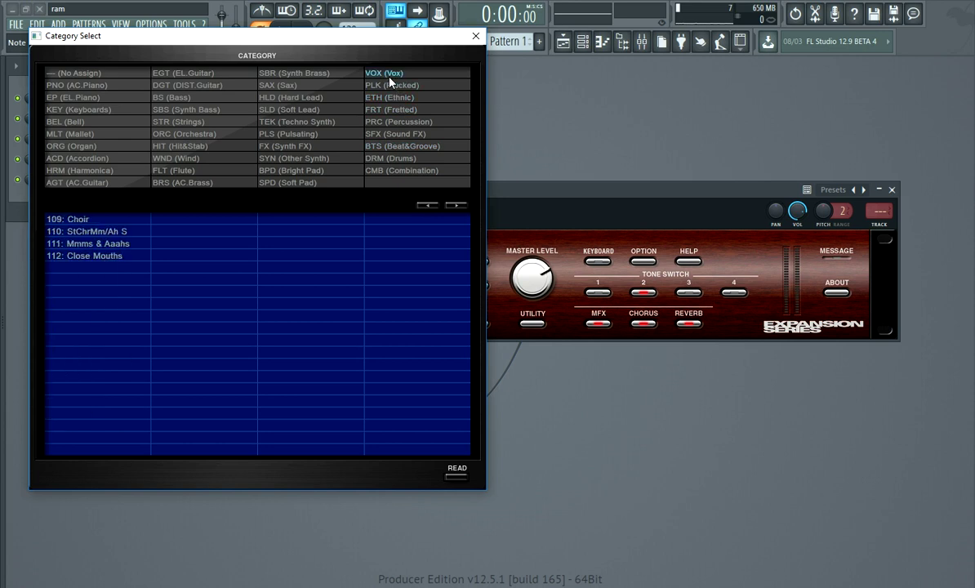
- Browse the Sax, Hard Lead, Soft Lead and Techno Synth categories, and load 072 Psychedelic1 from the Synth FX category
left_click(327, 86)
left_click(322, 98)
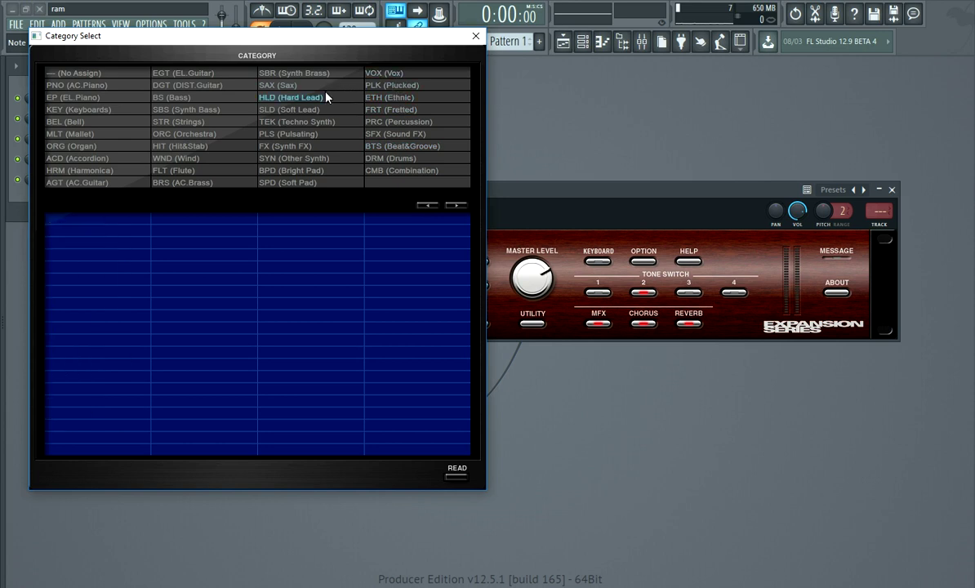
left_click(321, 110)
left_click(320, 123)
left_click(315, 146)
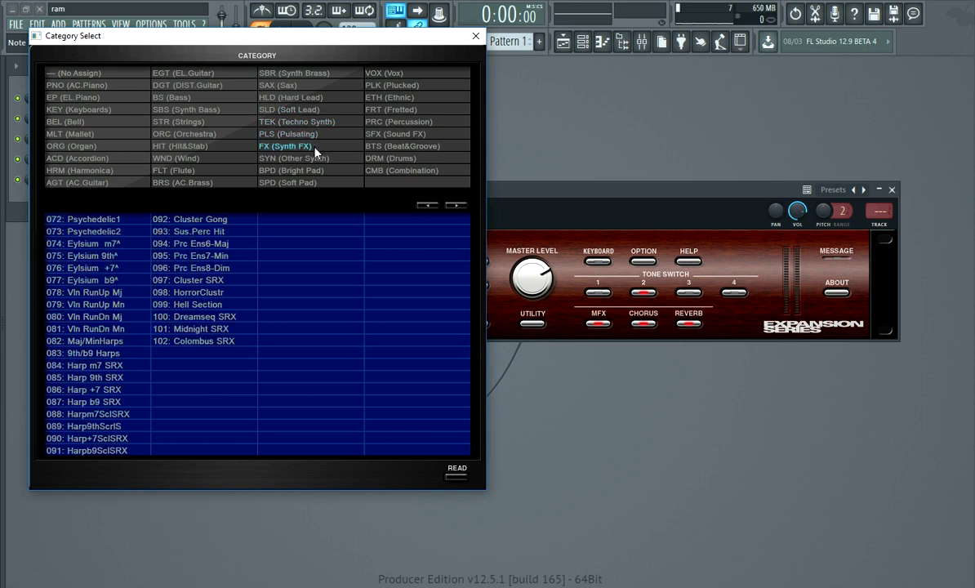
left_click(114, 220)
left_click(476, 36)
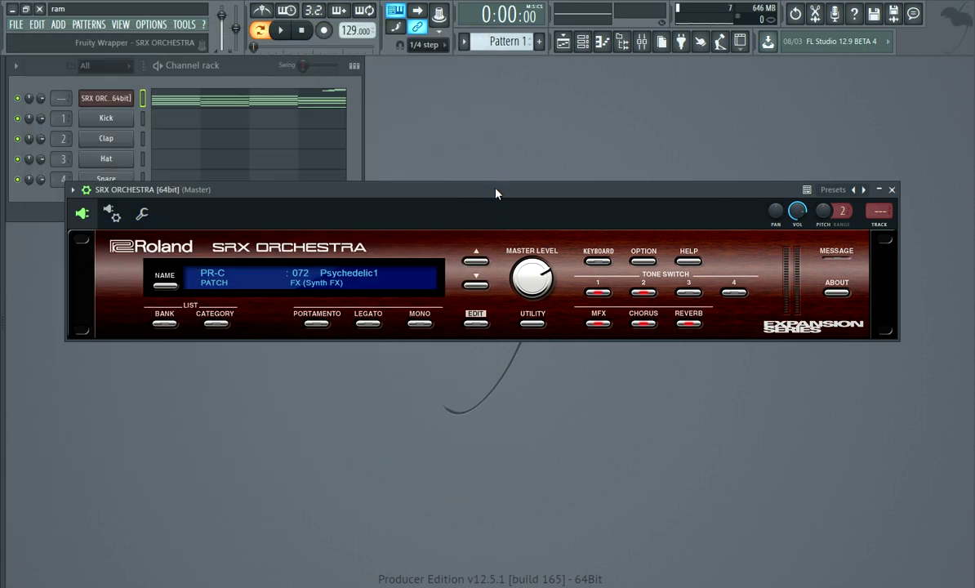
- Move forward through the PR-C Synth FX patches to 077 Eylsium b9^, auditioning the Eylsium patches from 074 onward
left_click(473, 288)
left_click(478, 286)
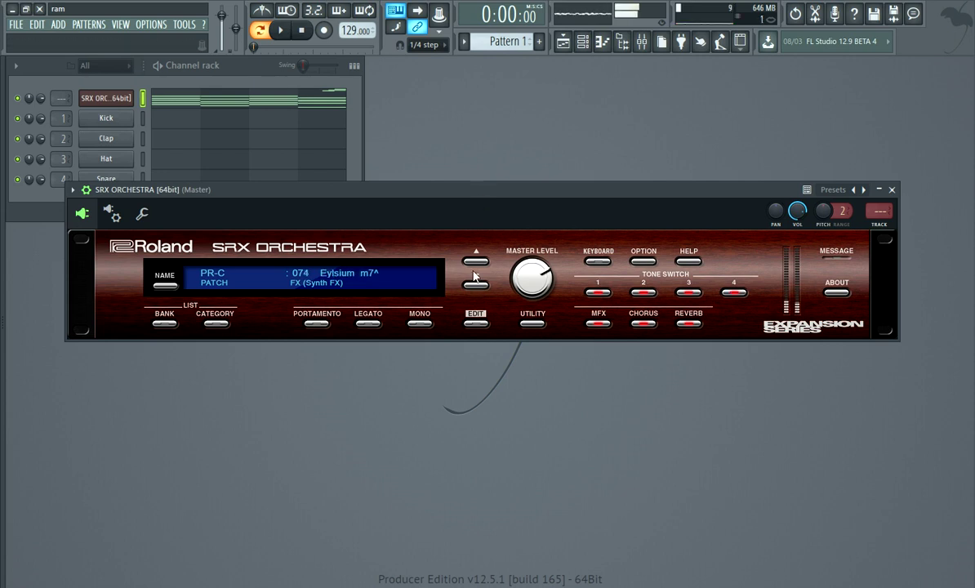
left_click(477, 287)
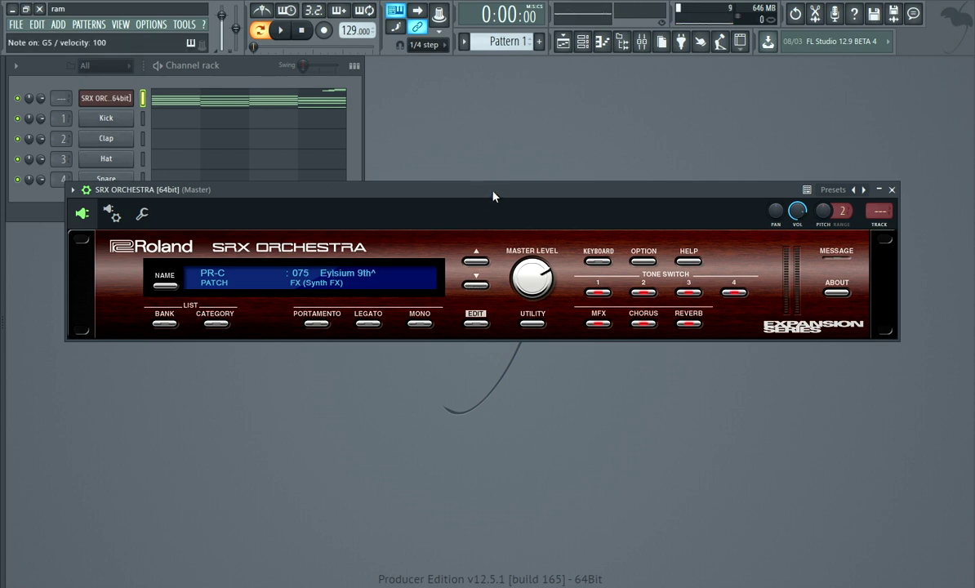
left_click(477, 287)
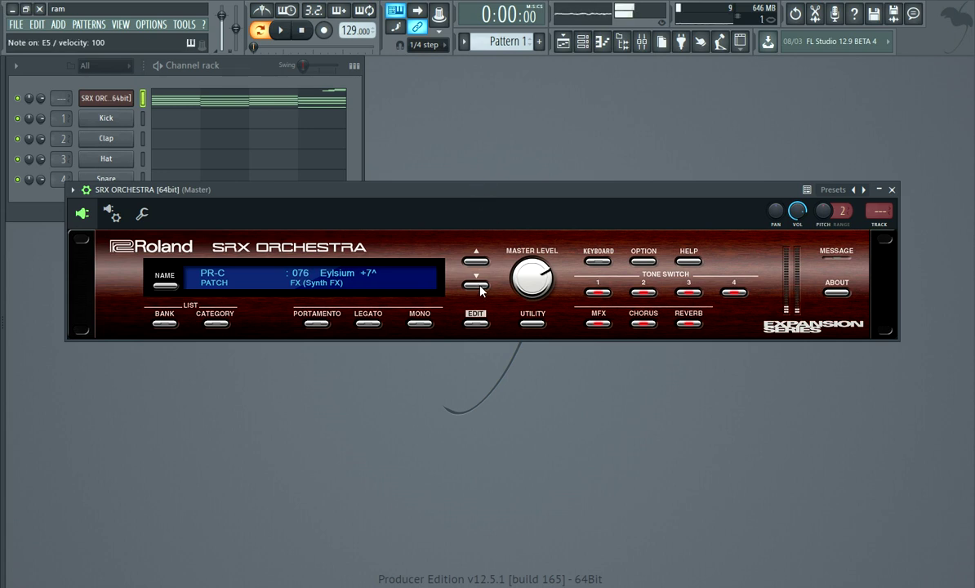
left_click(477, 286)
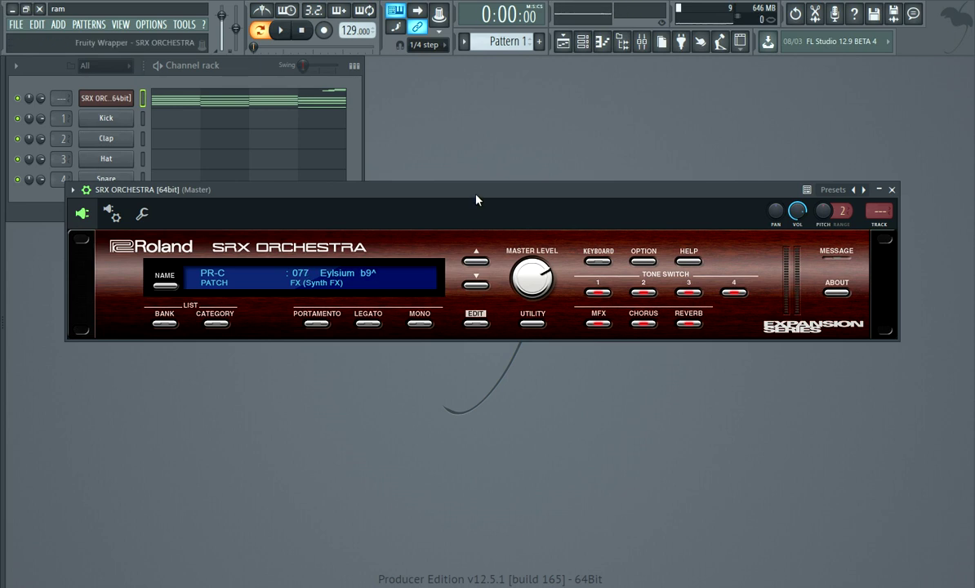
- Audition the PR-C violin run patches one by one, from 078 Vln RunUp Mj to 081 Vln RunDn Mn
left_click(476, 286)
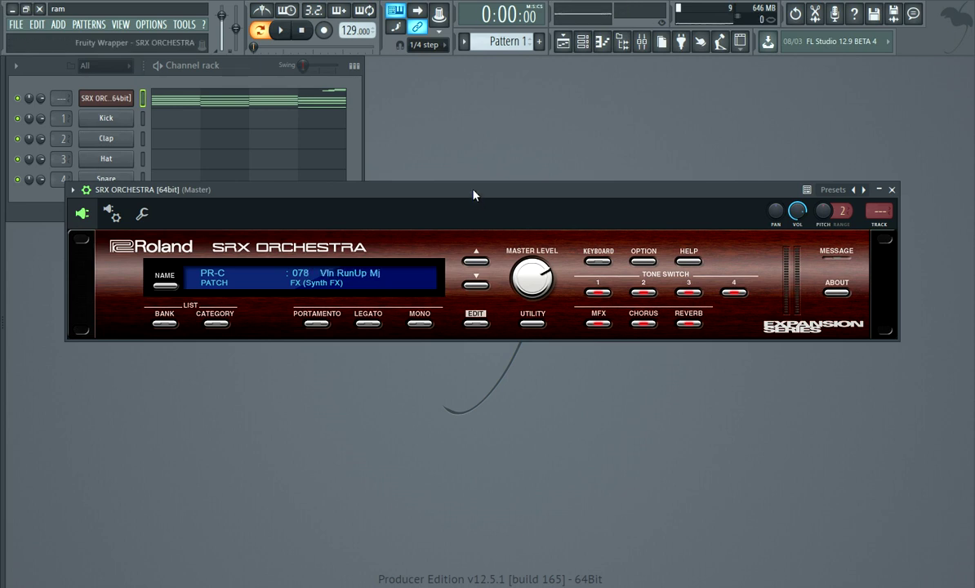
left_click(477, 286)
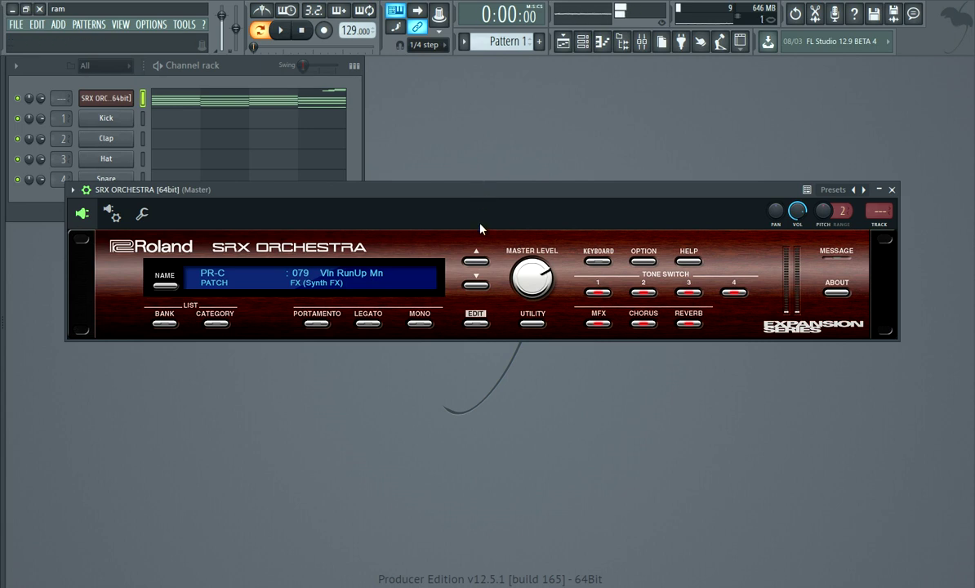
left_click(476, 286)
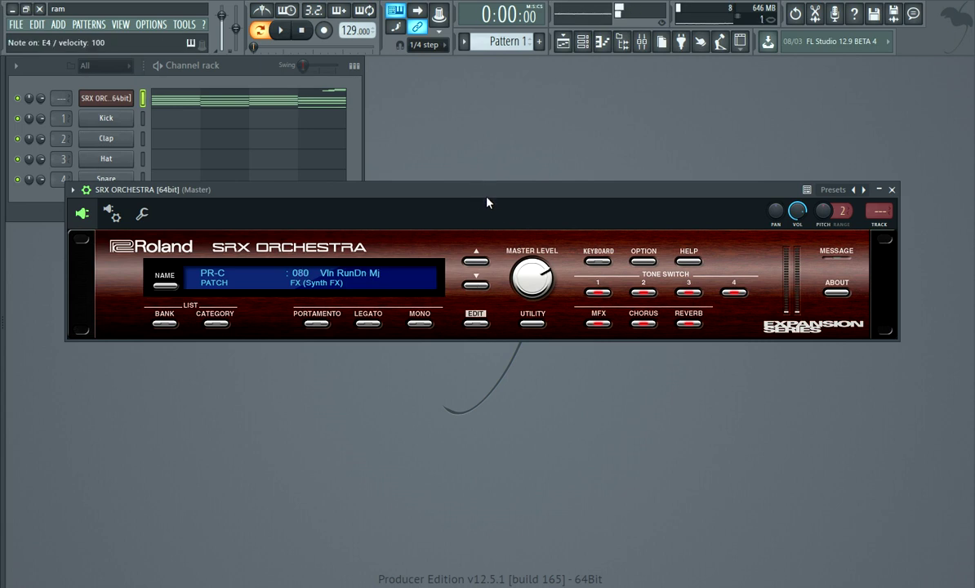
left_click(477, 286)
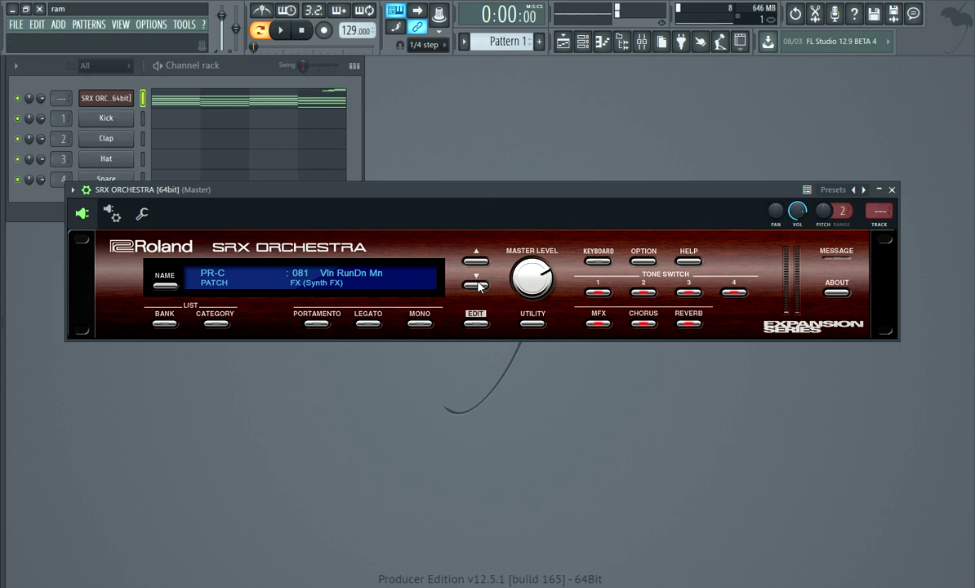
- Advance through the PR-C harp effect patches from 082 Maj/MinHarps to 087 Harp b9 SRX, playing notes to audition them
left_click(478, 286)
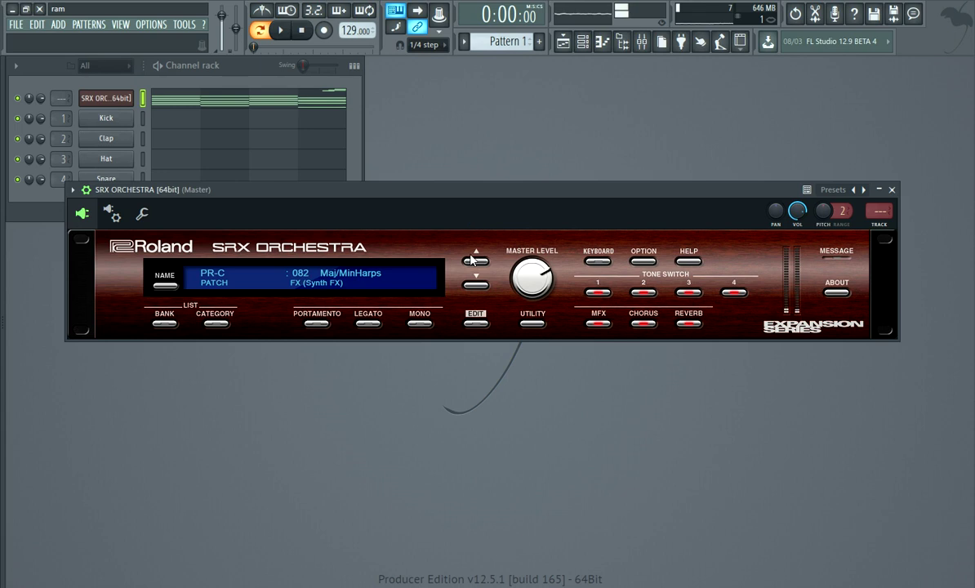
left_click(476, 287)
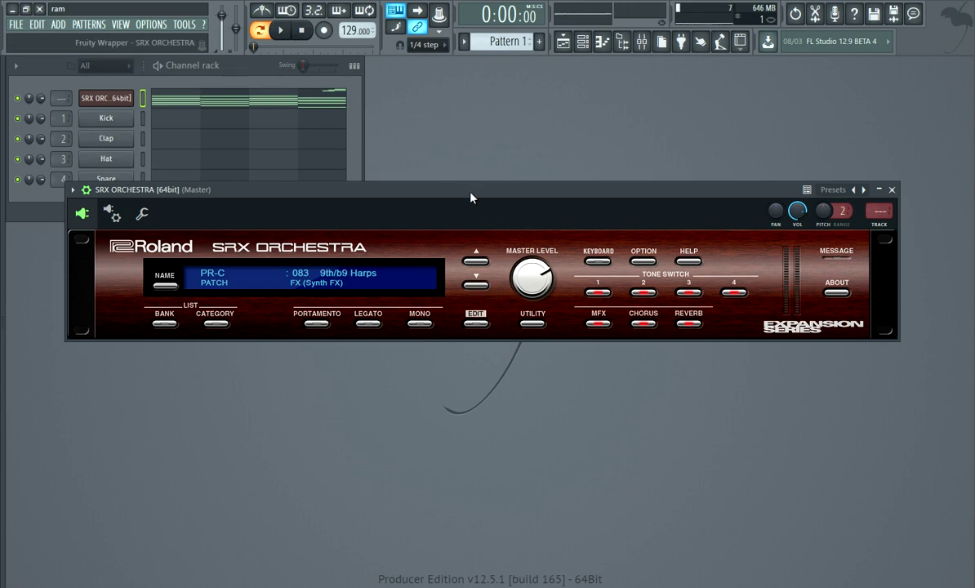
left_click(476, 287)
left_click(475, 283)
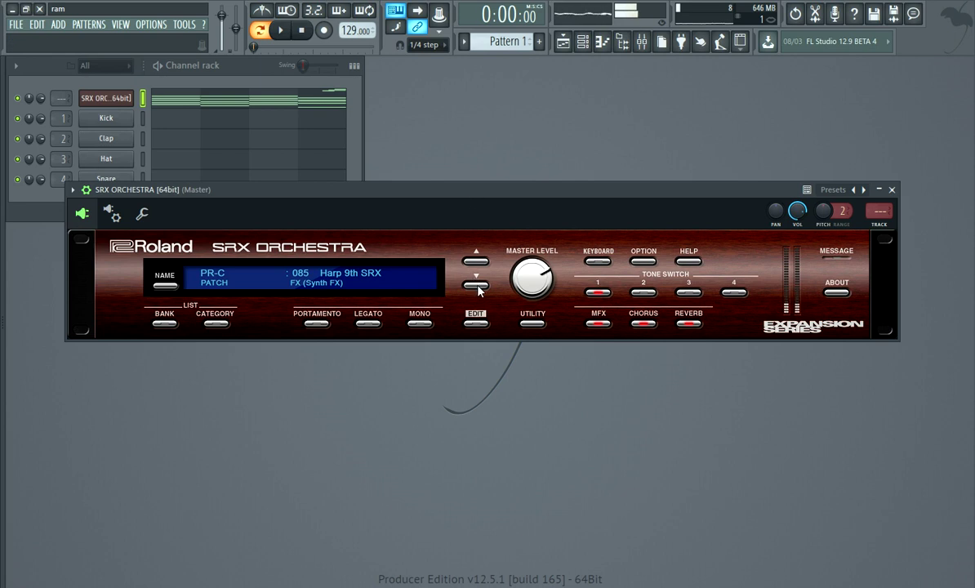
left_click(477, 286)
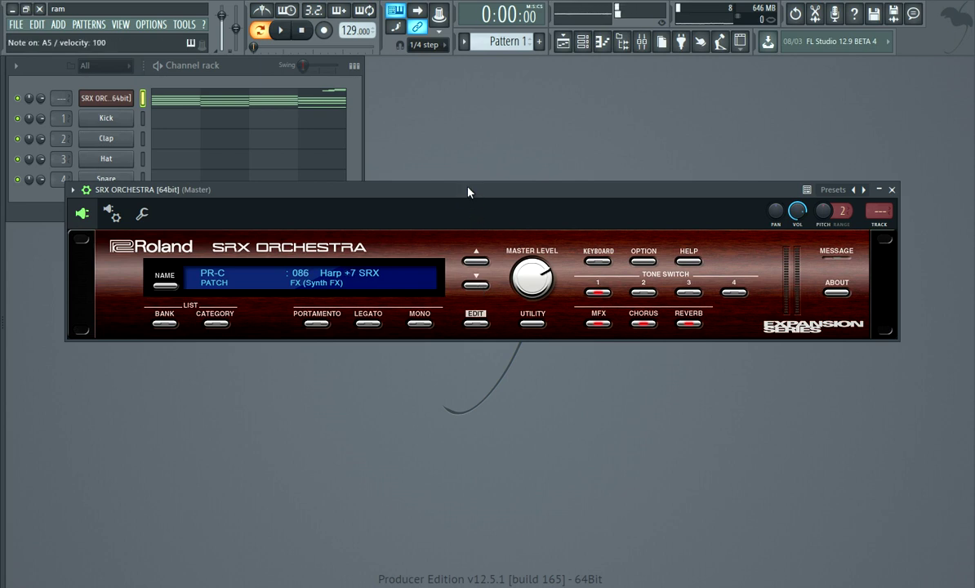
left_click(479, 290)
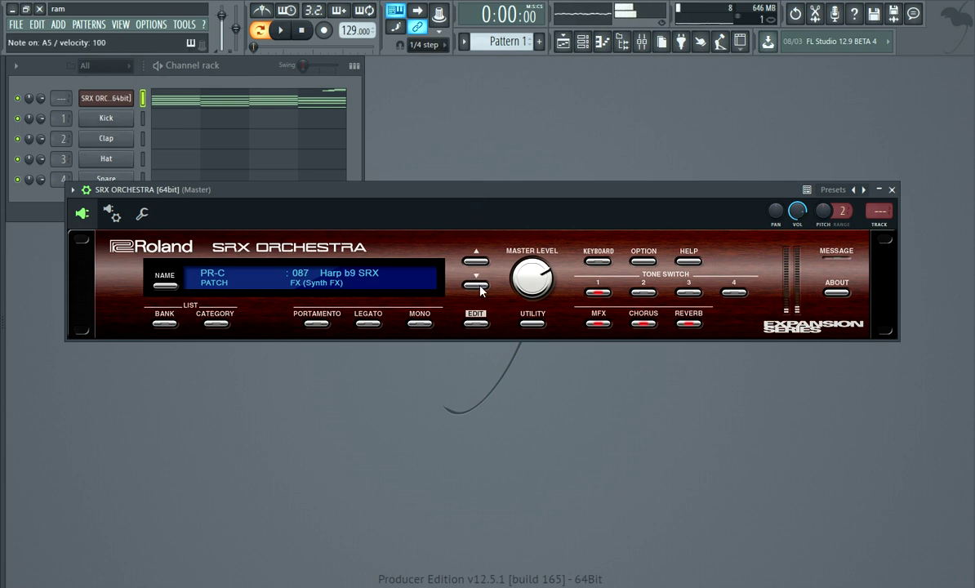
- Audition the harp scale patches 088 Harpm7SclSRX to 091 Harpb9SclSRX, and load 092 Cluster Gong
left_click(479, 288)
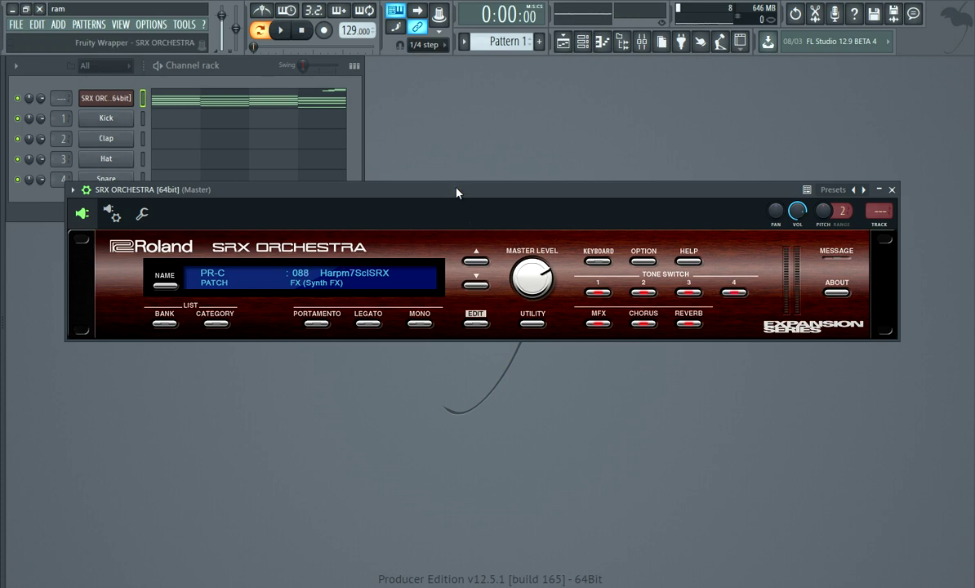
left_click(475, 285)
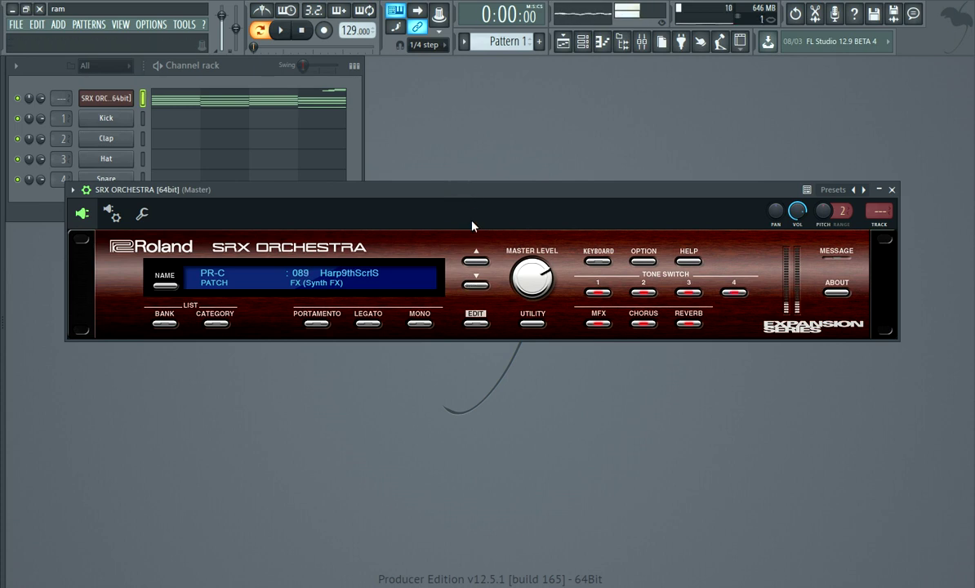
left_click(477, 286)
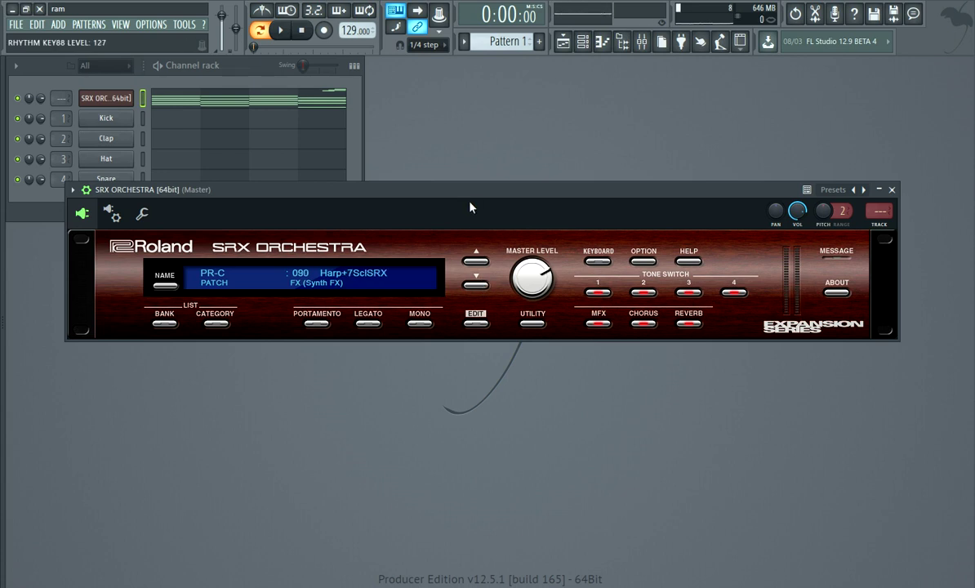
left_click(479, 286)
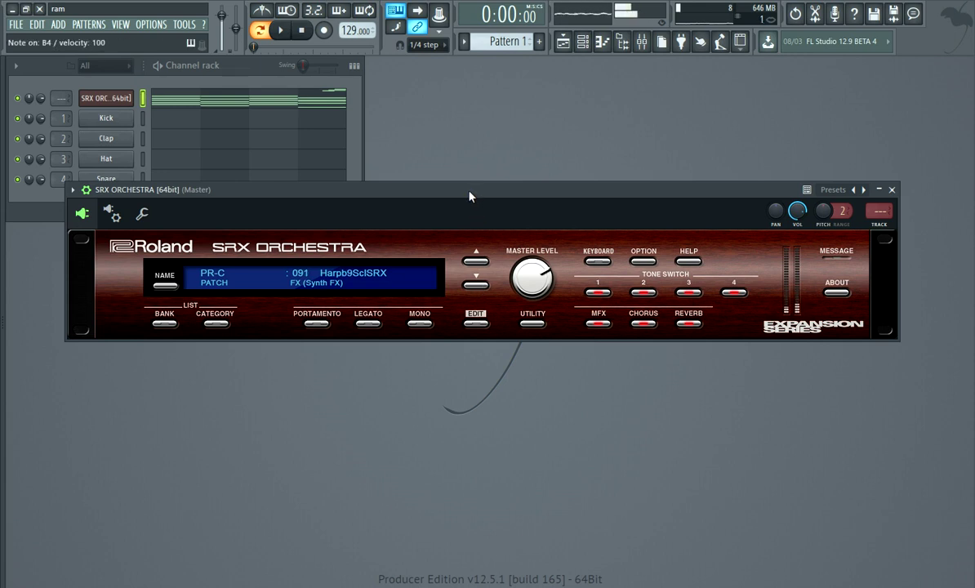
left_click(479, 286)
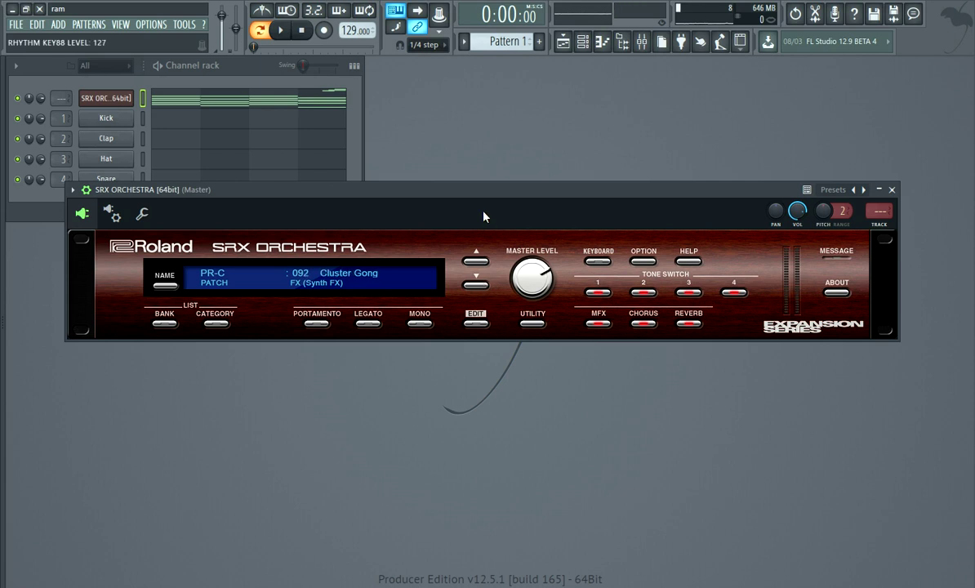
- Open the patch name list and look through the patches in the PR-D, PR-A and PR-B banks
left_click(339, 286)
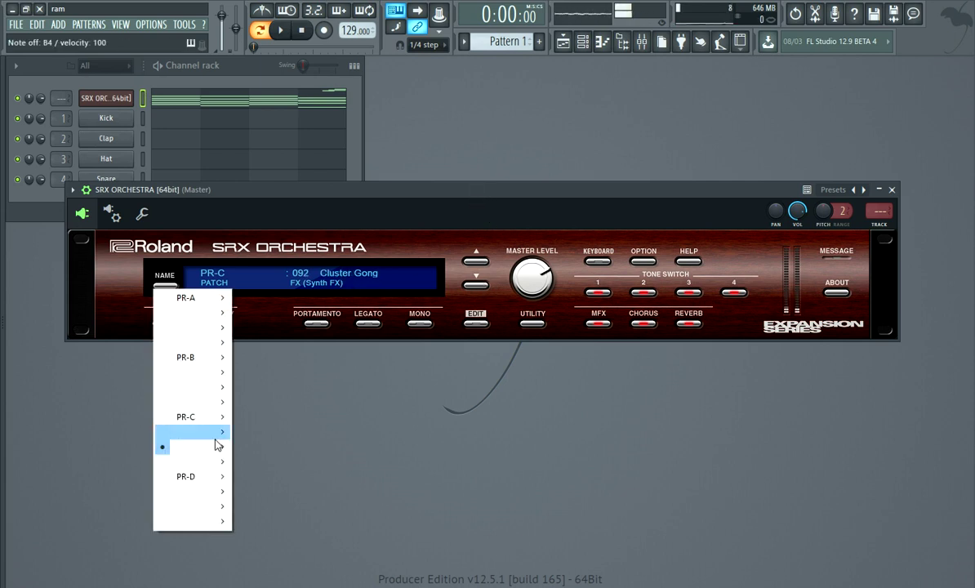
mouse_move(216, 450)
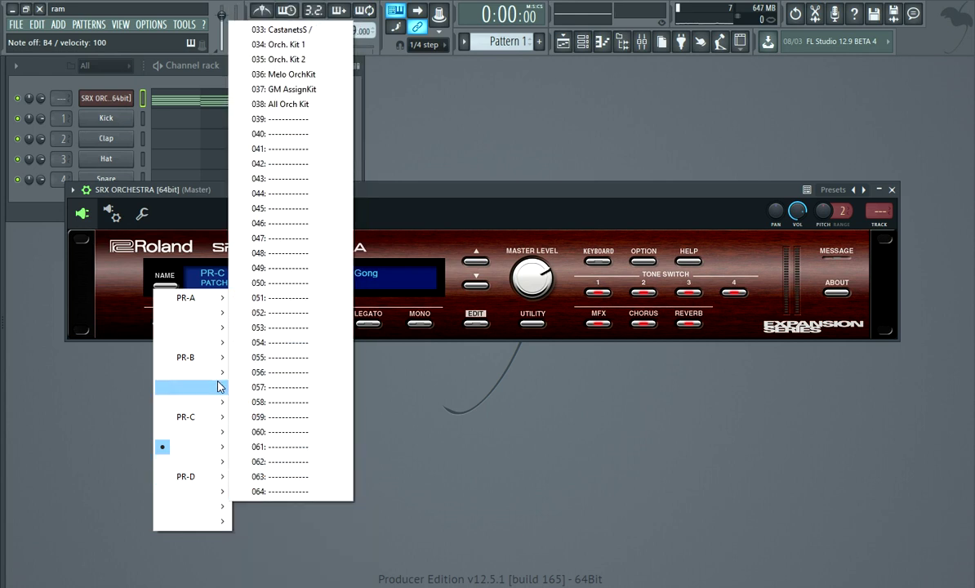
mouse_move(211, 308)
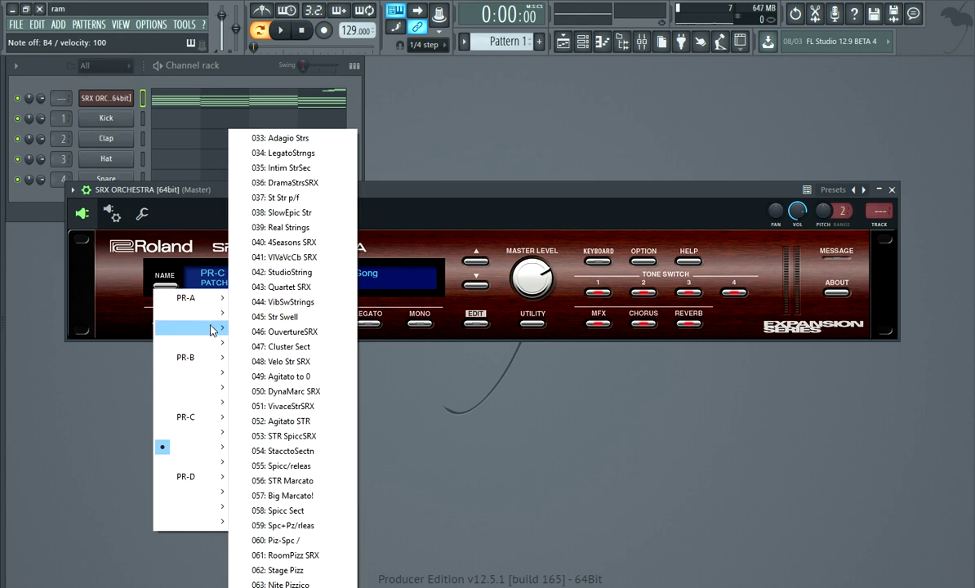
mouse_move(213, 342)
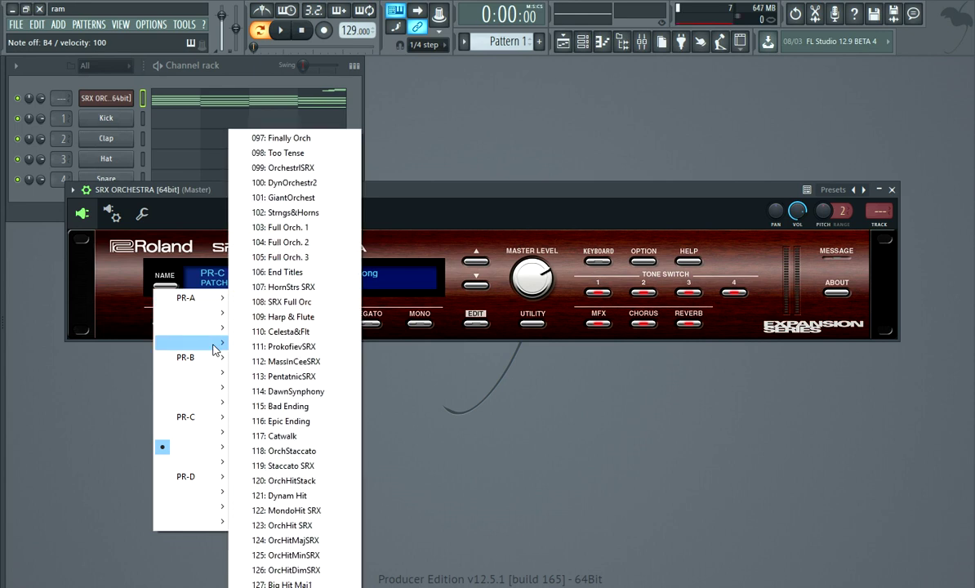
mouse_move(216, 368)
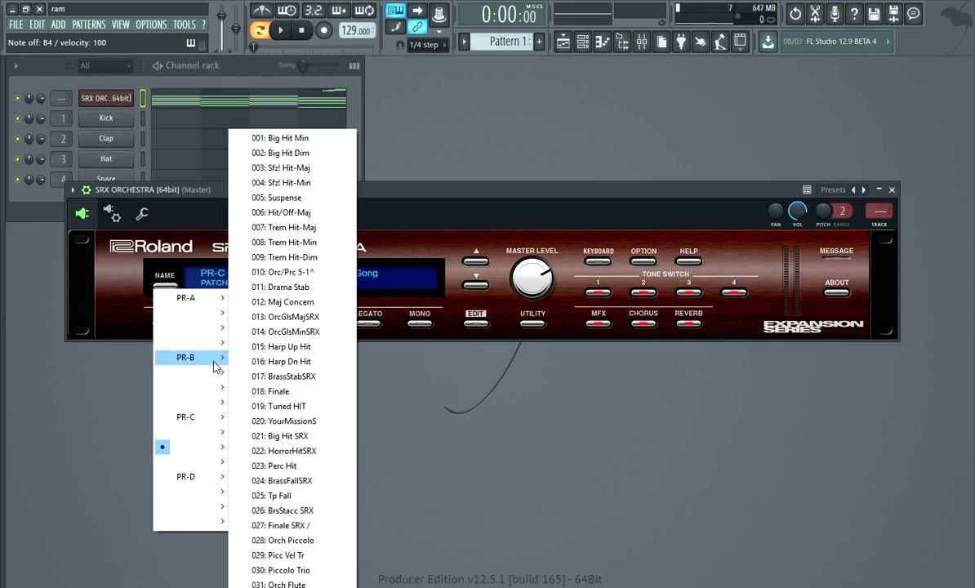